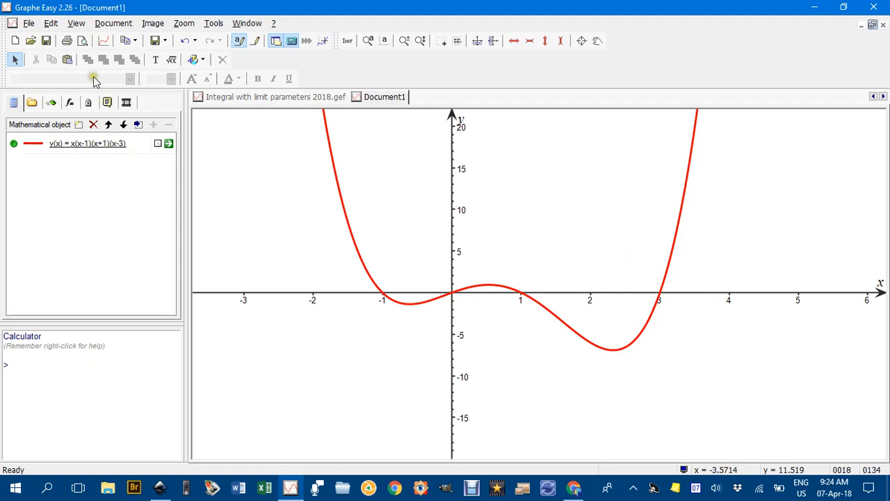
Copy the plotted graph of y(x) = x(x-1)(x+1)(x-3) to the clipboard as a metafile
click(152, 23)
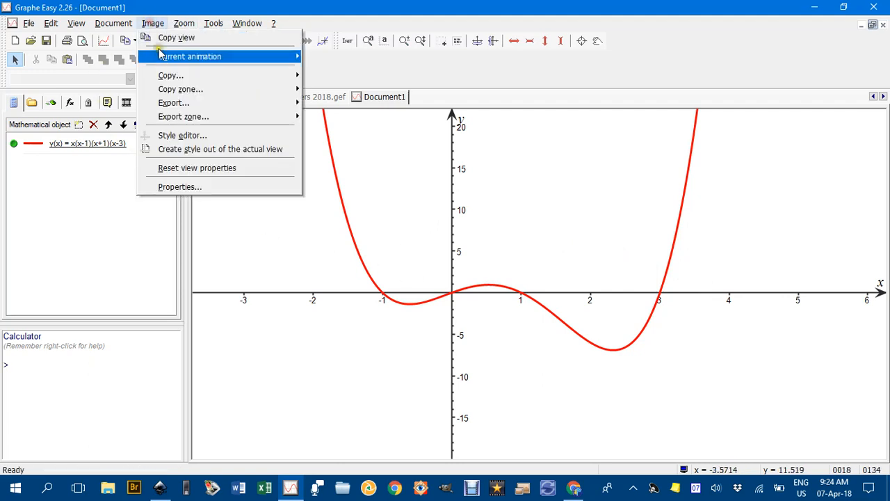
mouse_move(169, 78)
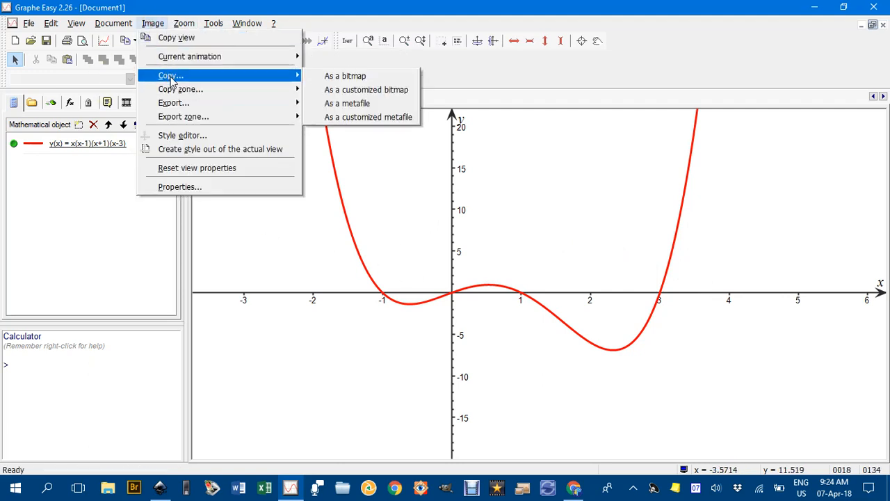
click(337, 103)
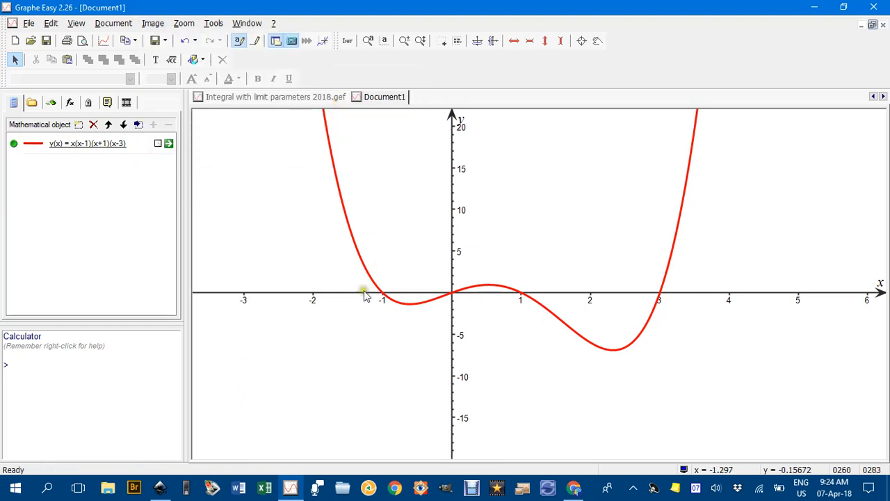
Switch to Inkscape, paste the copied graph into the empty document and deselect it
click(160, 491)
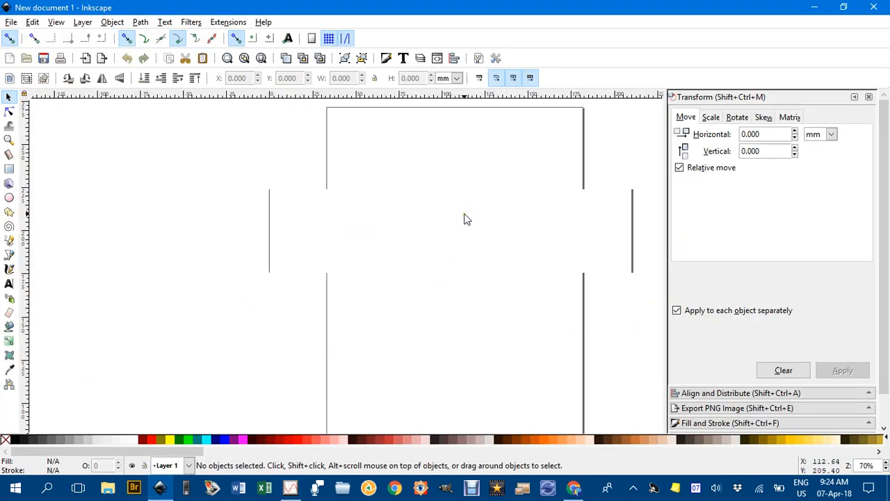
scroll(465, 219, up, 4)
drag(465, 219, 450, 416)
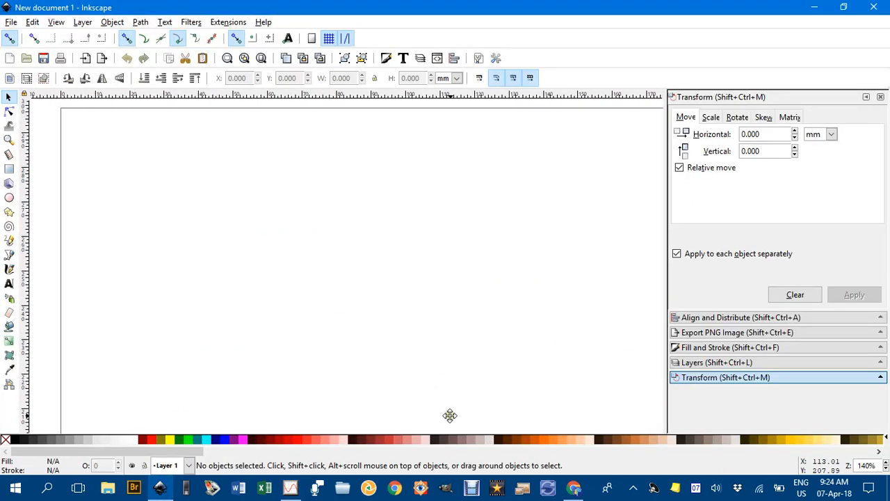
key(ctrl)
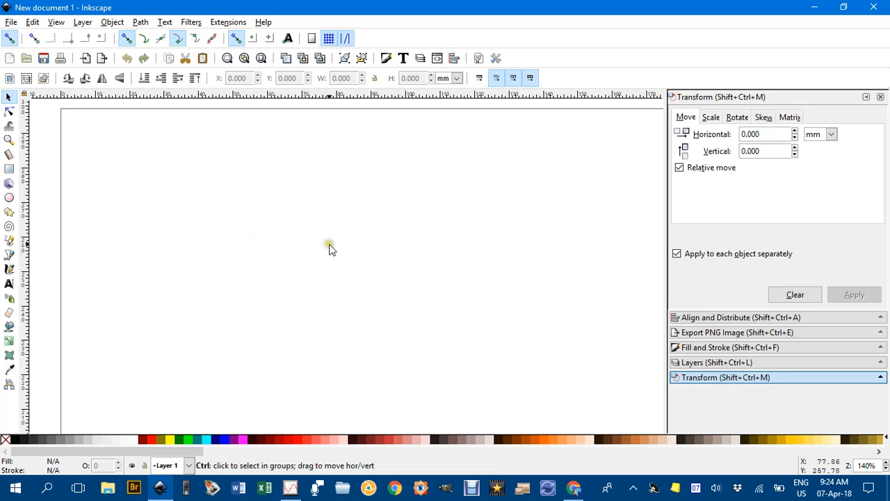
key(ctrl+v)
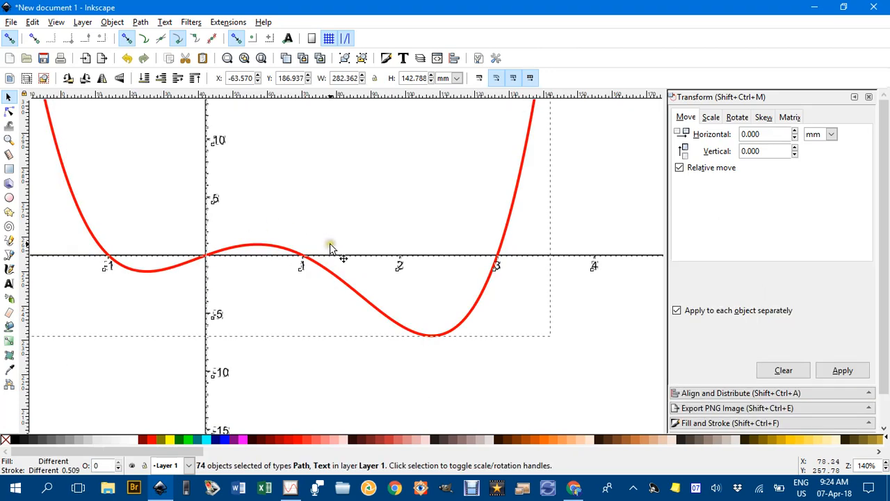
scroll(330, 248, down, 4)
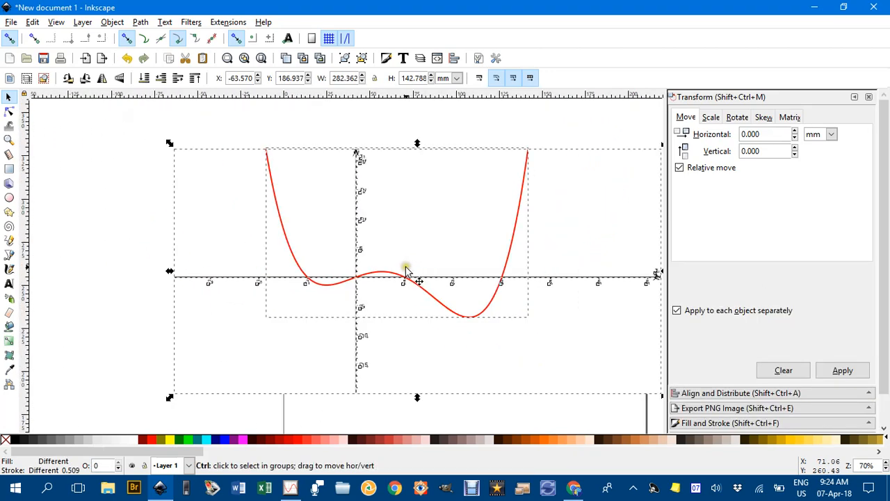
click(305, 127)
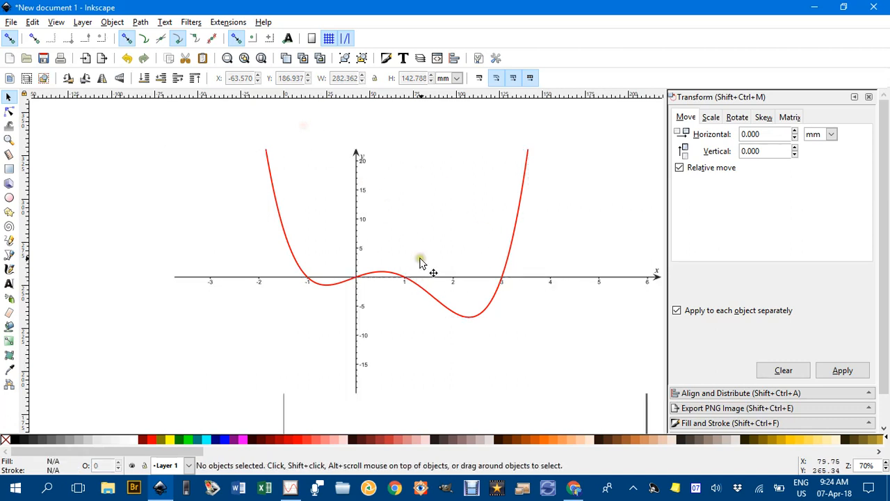
Turn snapping off and draw a five-node path of straight Bezier-tool segments through the red curve's two ends and three turning points
drag(420, 262, 376, 264)
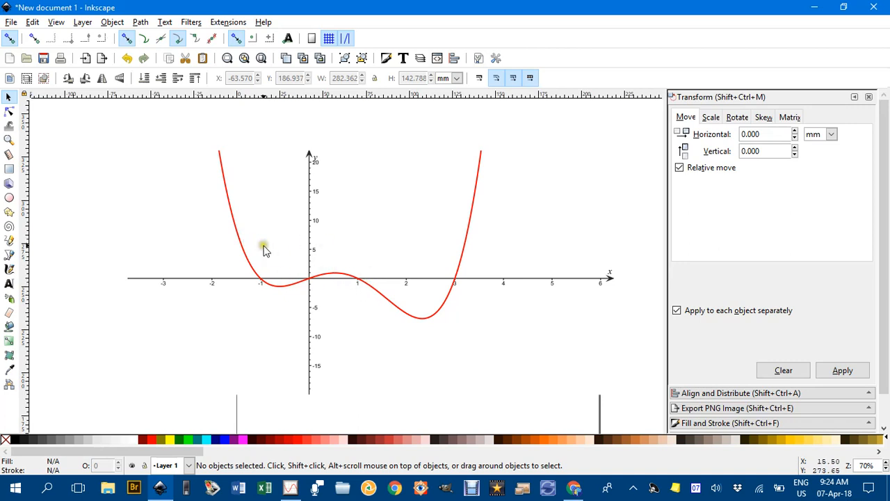
ctrl+scroll(334, 277, up, 1)
scroll(333, 278, up, 2)
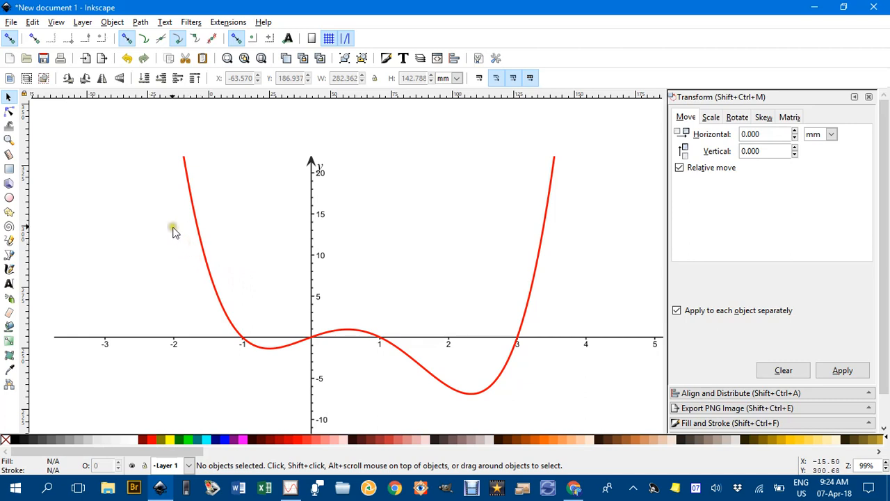
click(9, 255)
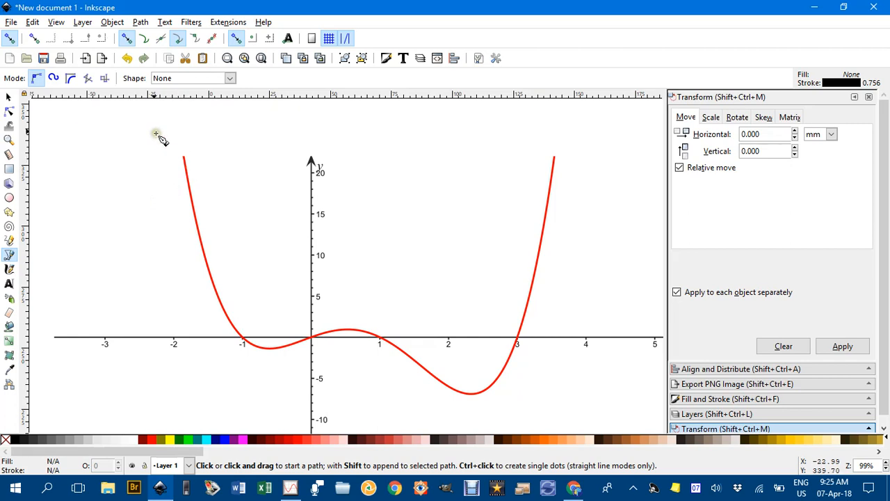
click(10, 38)
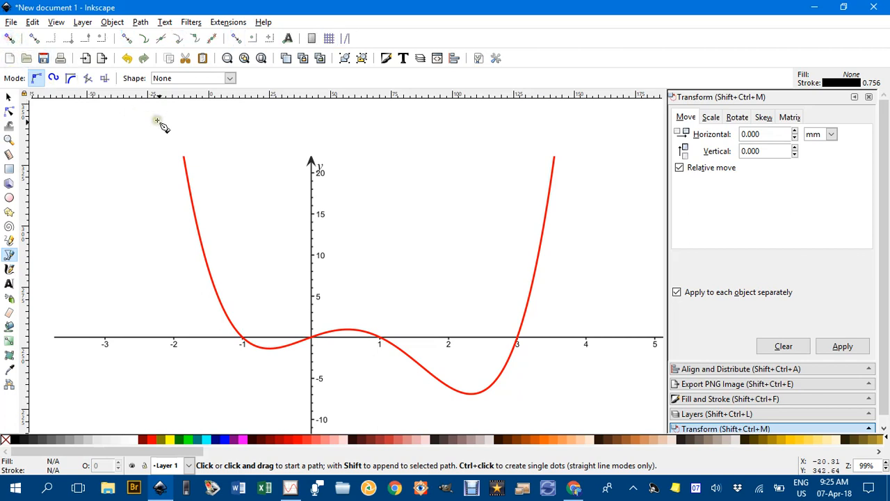
click(183, 156)
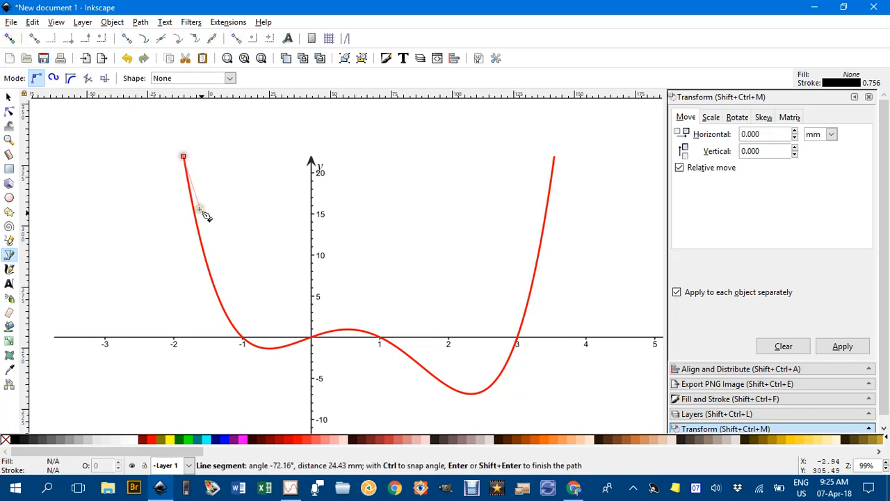
click(263, 347)
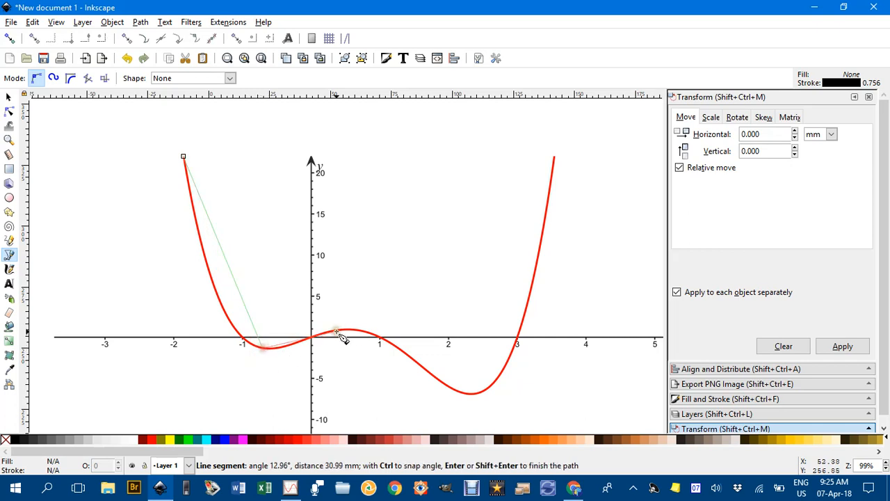
click(349, 328)
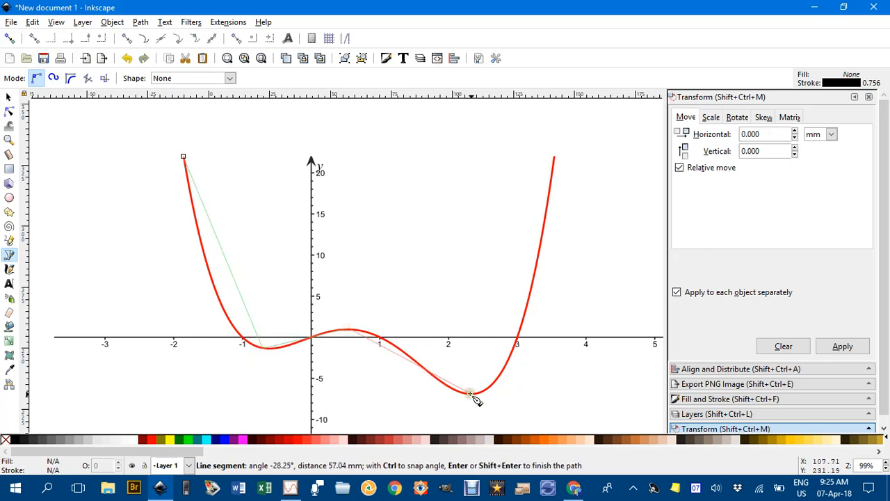
click(472, 393)
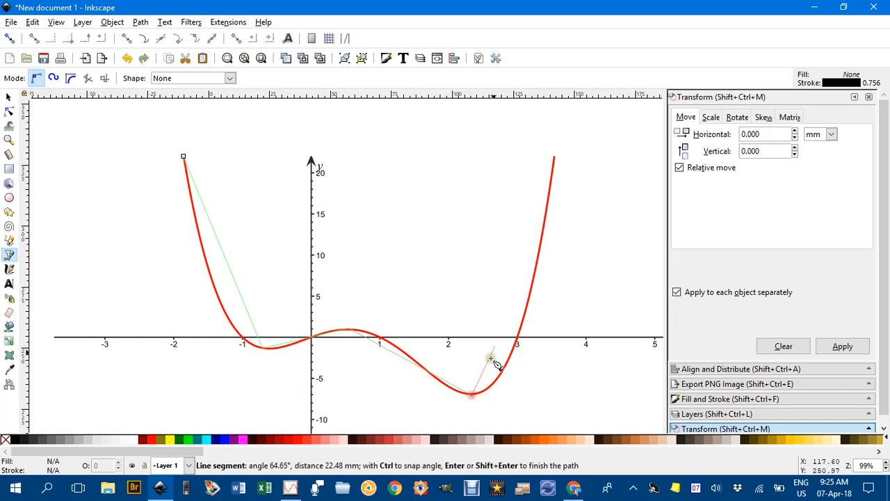
click(553, 158)
key(Return)
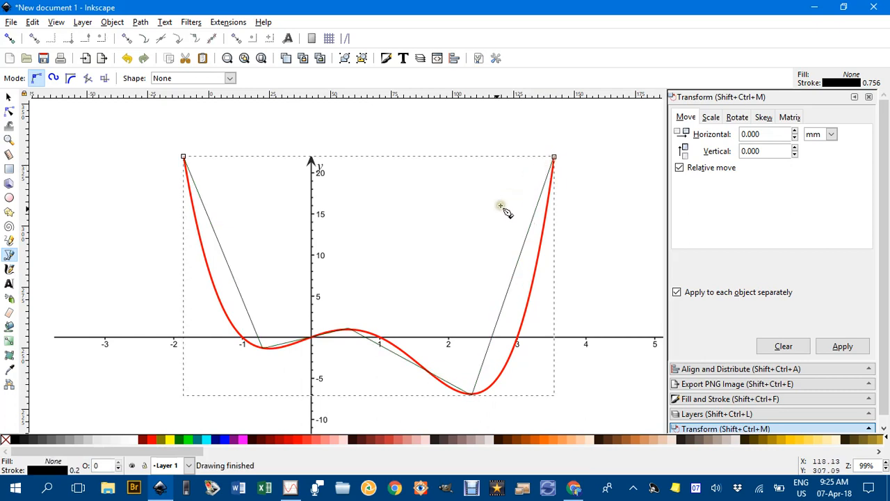
Give the new path a blue (#0000FF) stroke 0.7 mm wide and deselect it
shift+click(225, 441)
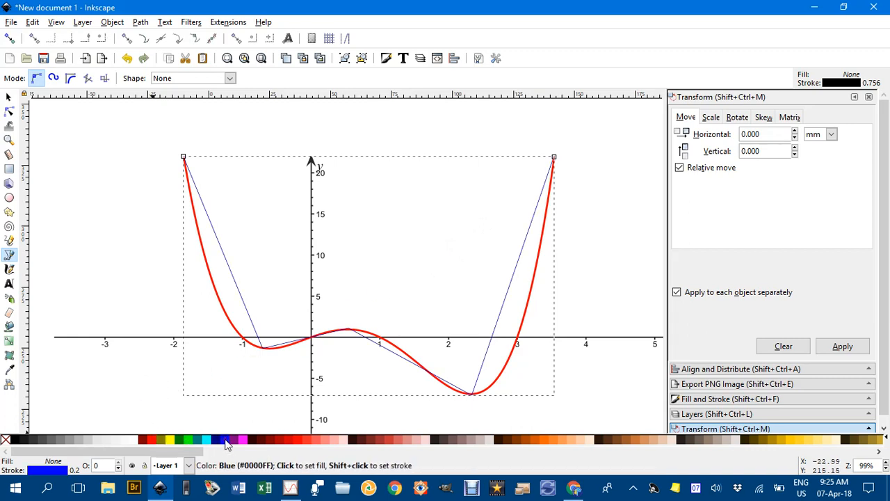
click(710, 402)
click(791, 117)
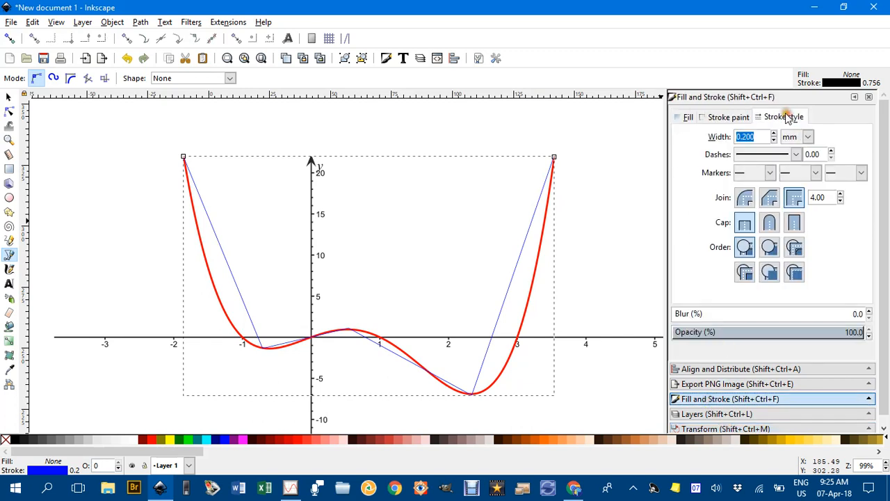
click(774, 133)
click(774, 133)
click(774, 133)
click(774, 133)
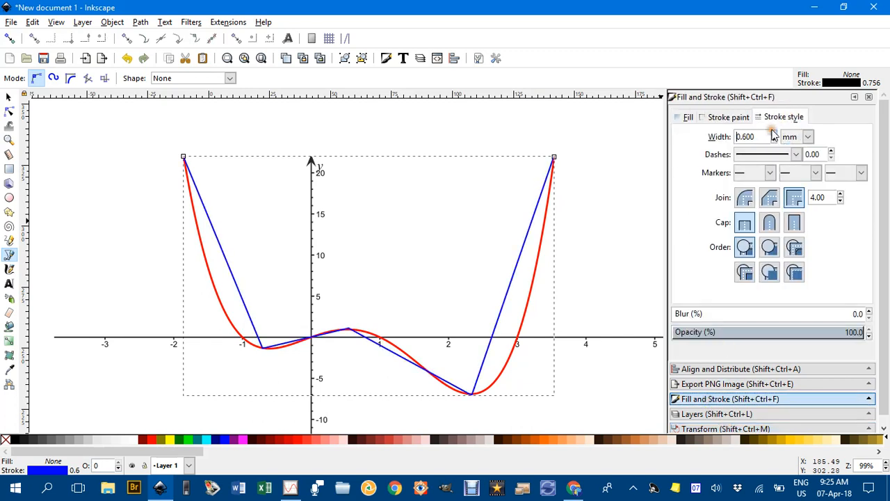
click(774, 133)
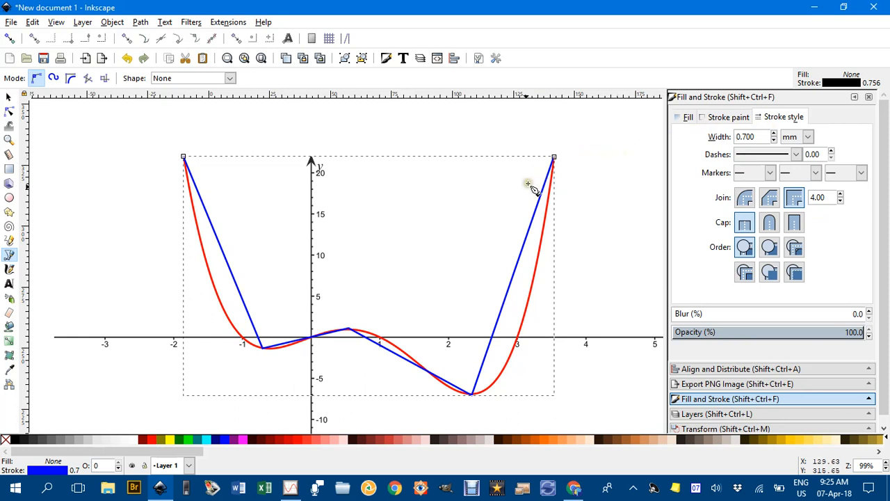
click(9, 96)
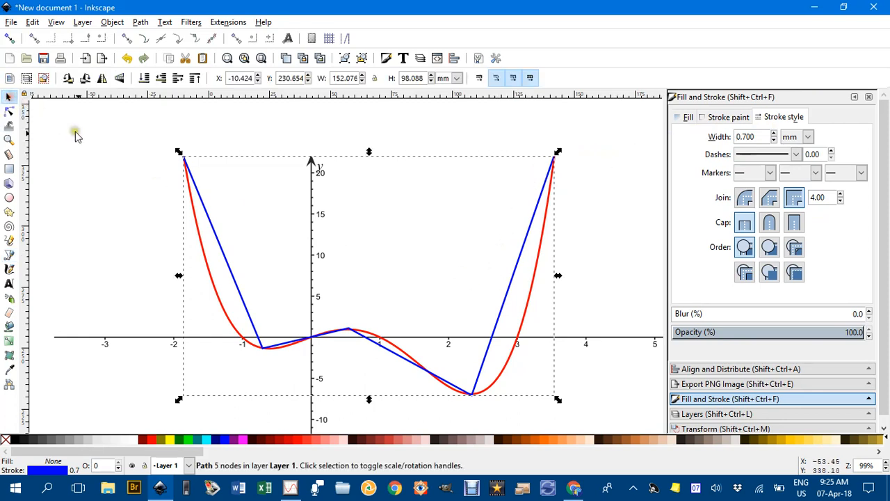
click(96, 143)
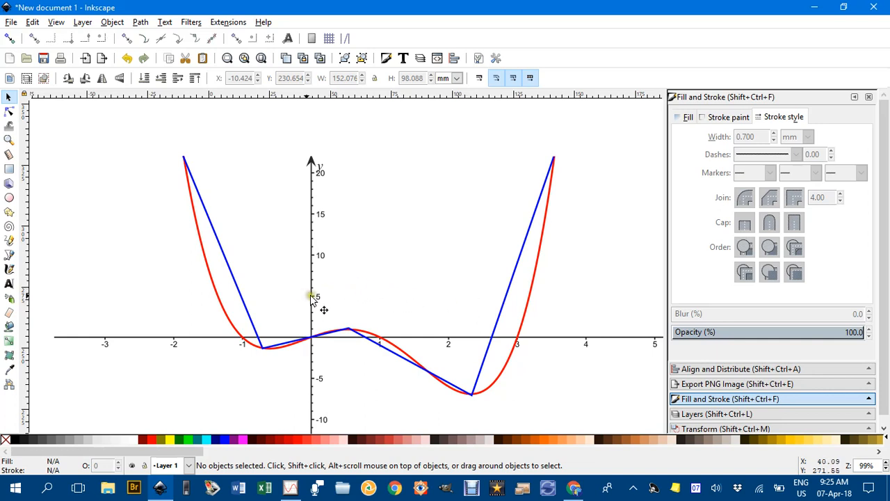
Convert the blue path's three inner nodes at the turning points from cusp to smooth nodes
click(221, 253)
key(n)
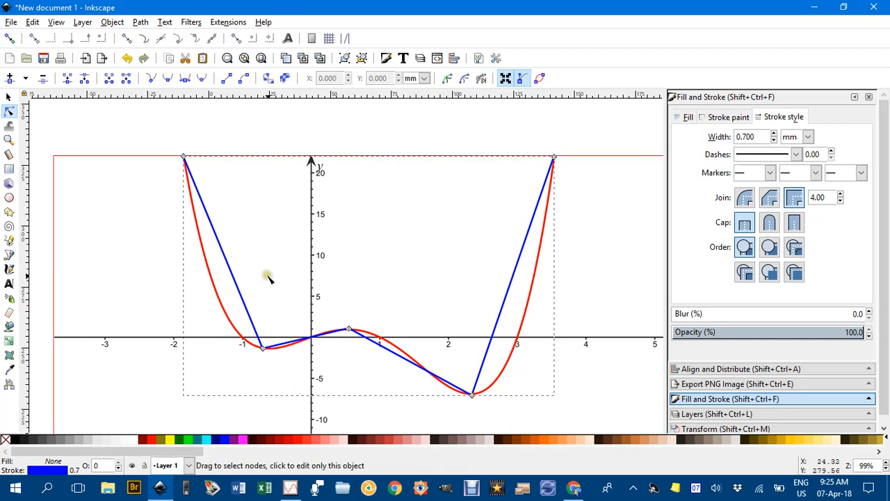
ctrl+click(263, 348)
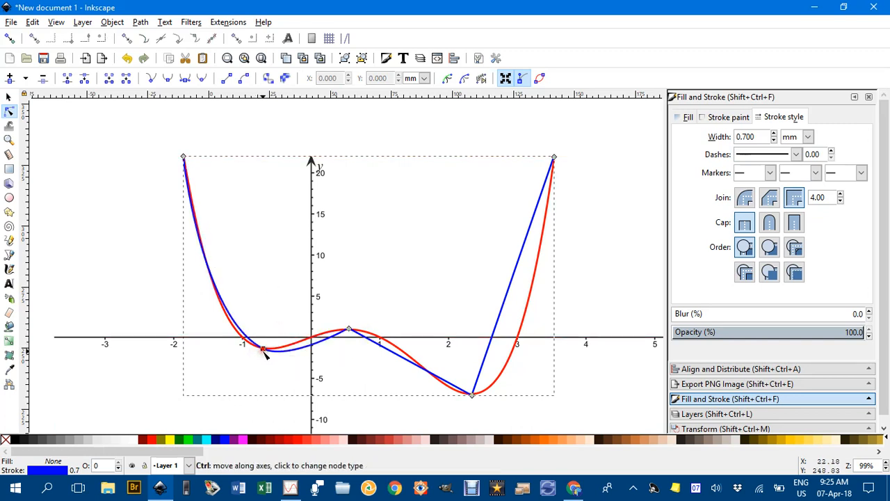
ctrl+click(348, 329)
ctrl+click(472, 395)
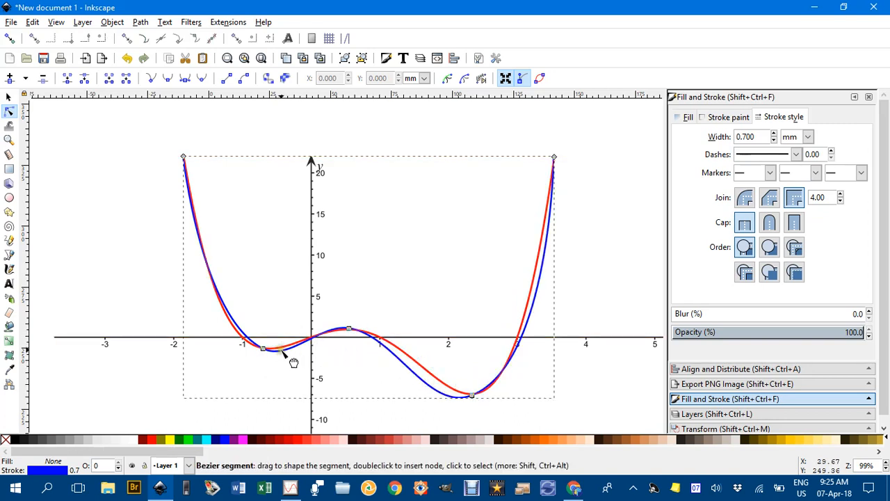
Shift the blue path's left minimum node slightly right to X 22.939 mm and make its handles nearly horizontal
scroll(263, 365, up, 3)
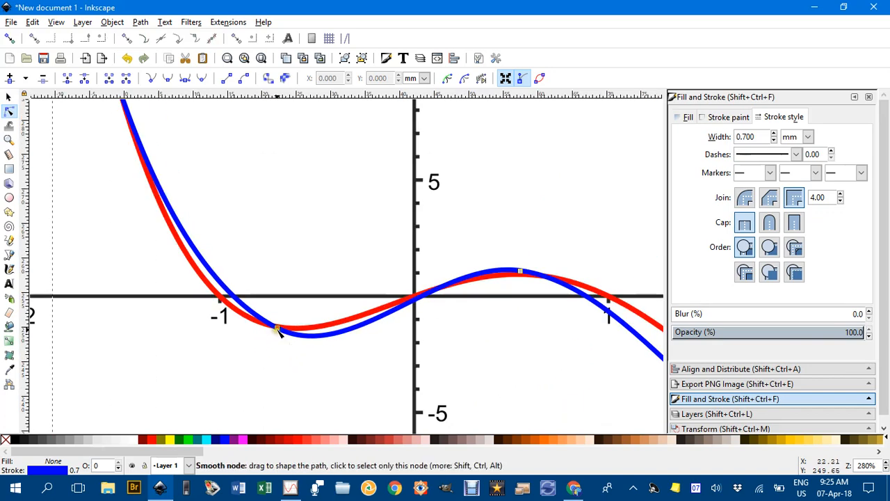
click(276, 328)
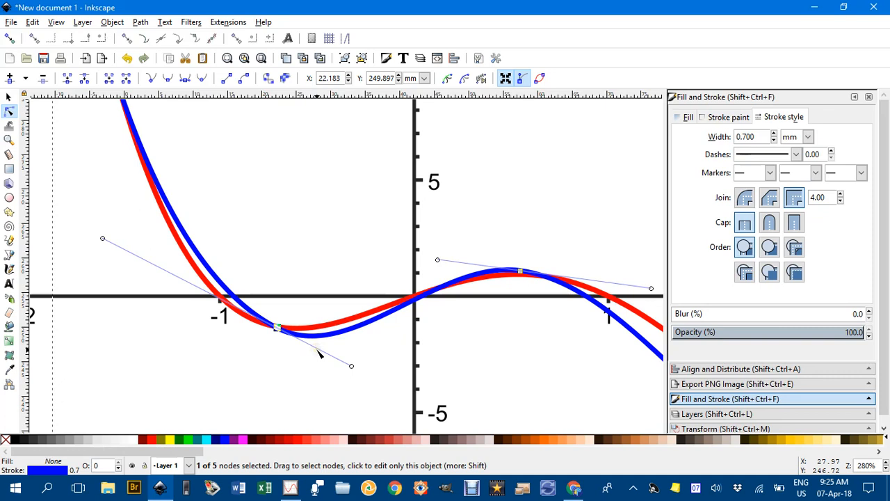
drag(278, 328, 281, 328)
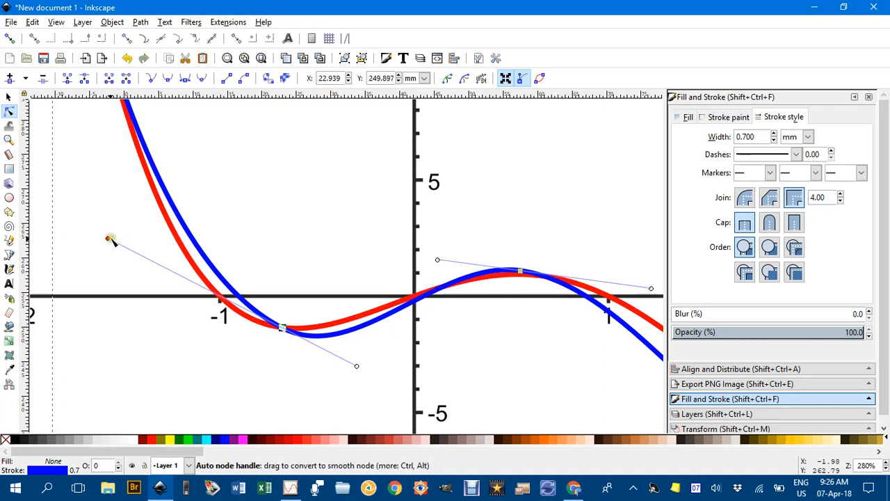
drag(108, 240, 183, 327)
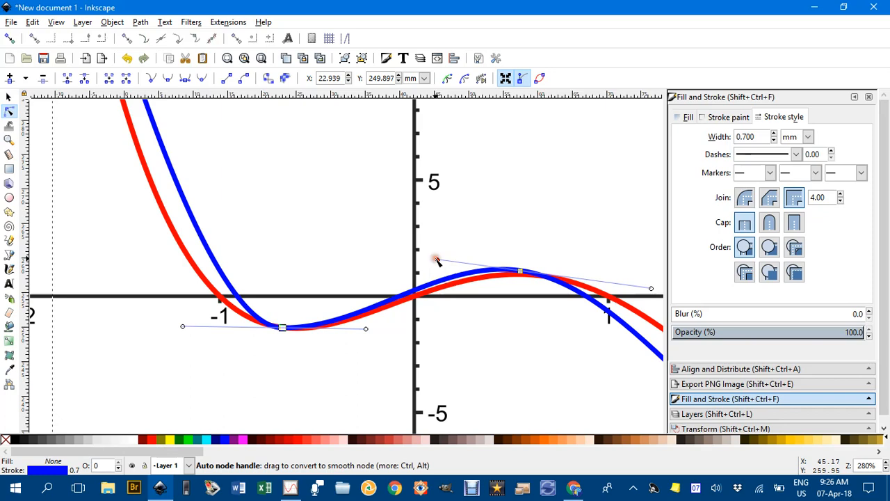
Level the handles of the blue path's local maximum node and right minimum node so they lie nearly horizontal
drag(436, 260, 439, 270)
drag(581, 324, 238, 156)
click(526, 293)
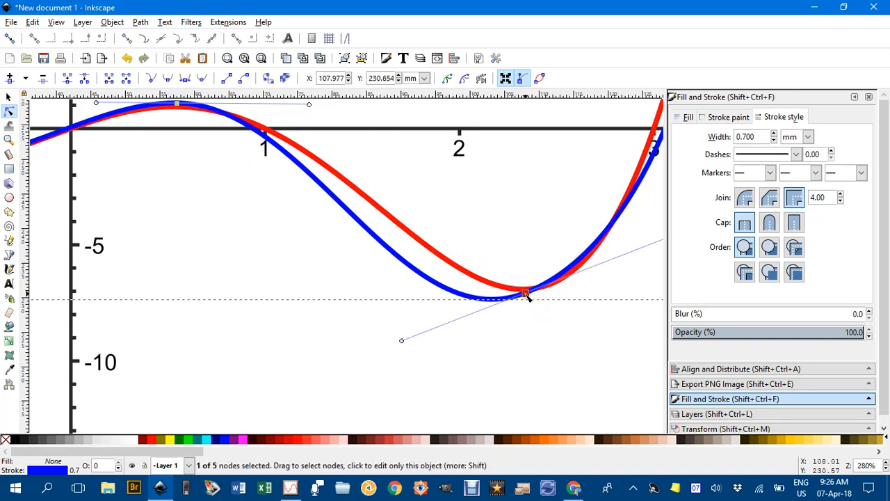
drag(401, 343, 393, 296)
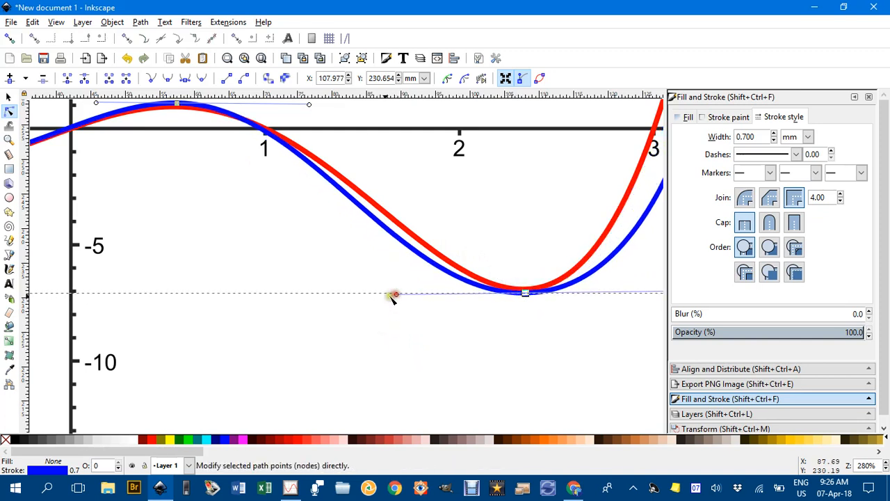
Lengthen the outer handle of the blue path's left minimum node, keeping it nearly level, so the left arm follows the red curve
drag(286, 292, 550, 405)
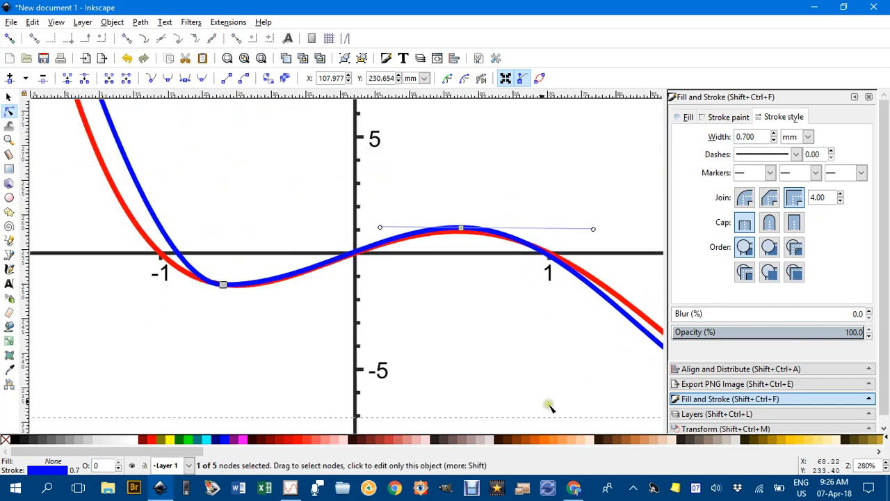
drag(296, 320, 389, 352)
click(340, 326)
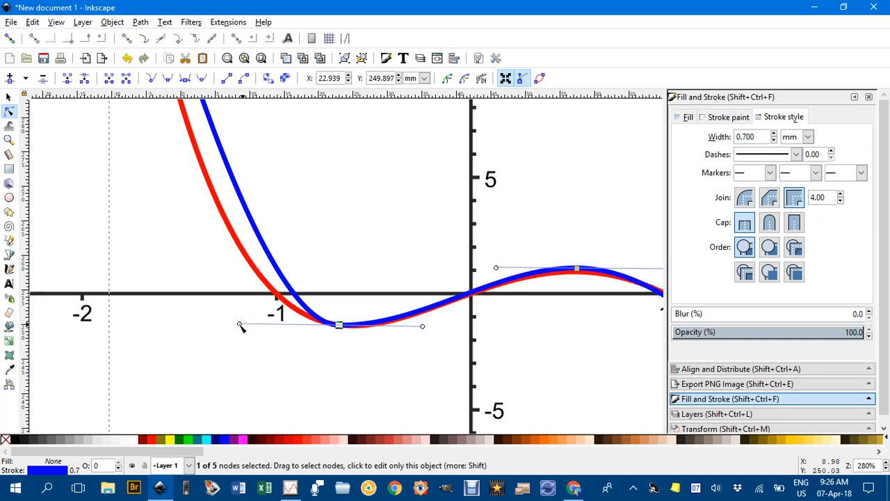
drag(239, 325, 180, 315)
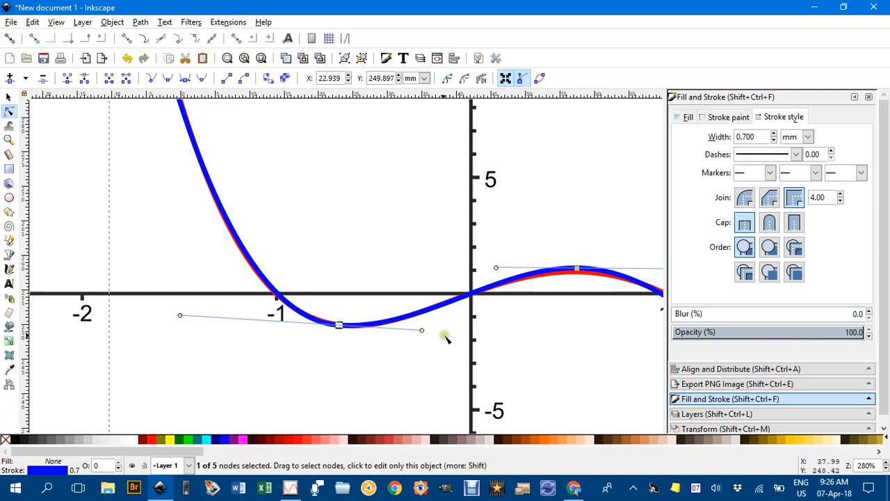
drag(421, 329, 423, 324)
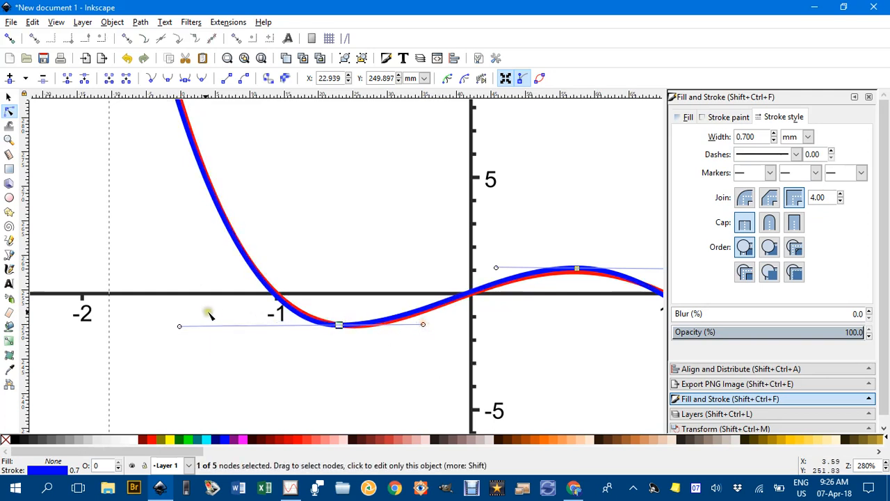
drag(179, 325, 185, 326)
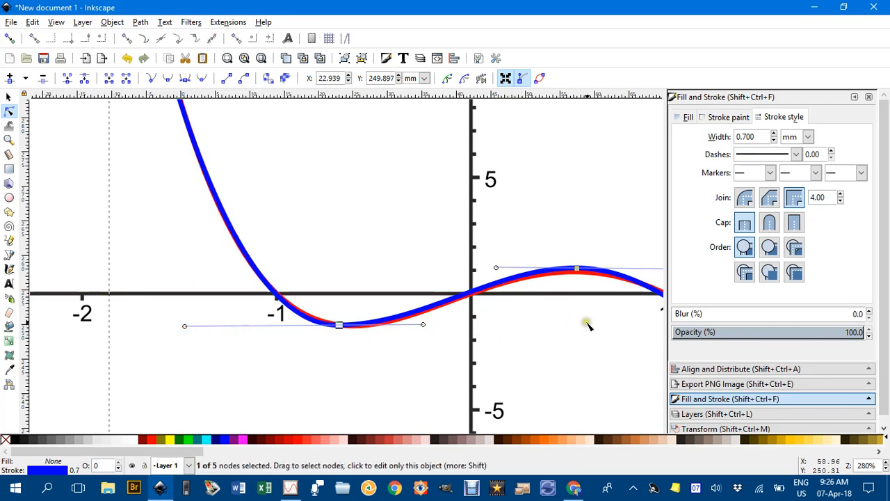
Level the right handle of the blue path's local maximum node and slightly shorten its left handle
drag(579, 323, 325, 322)
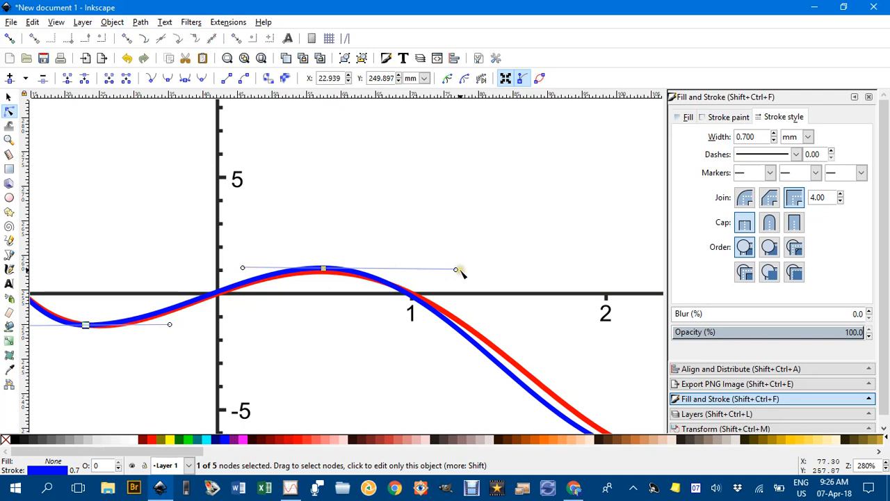
mouse_move(457, 269)
mouse_down()
mouse_move(443, 267)
mouse_move(454, 267)
mouse_up()
drag(243, 267, 252, 267)
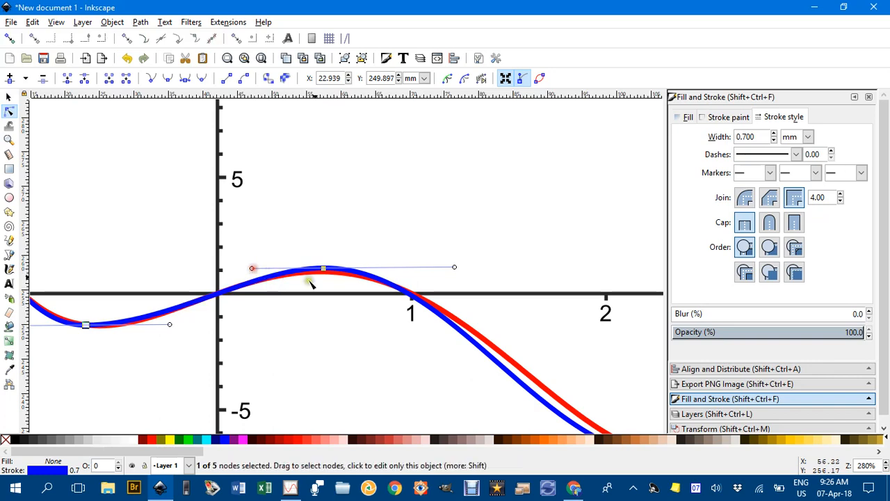
Shorten both handles of the blue path's right minimum node to bring the adjoining curve segments onto the red graph
drag(528, 352, 212, 188)
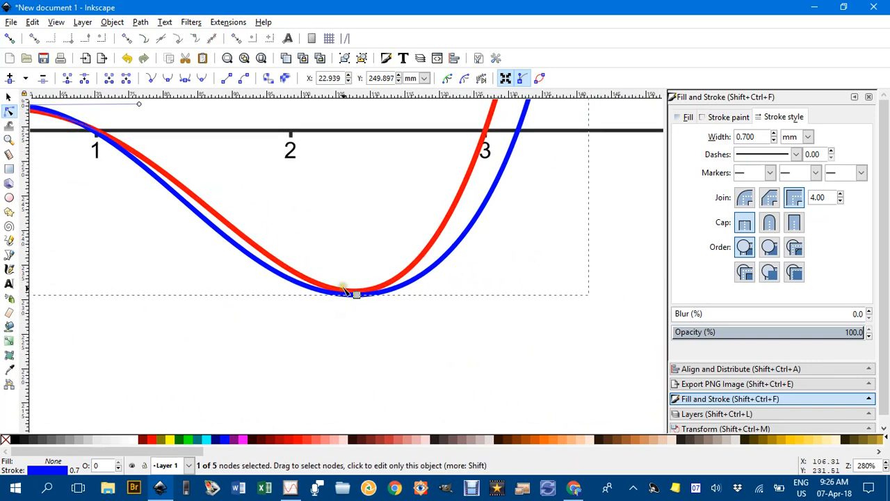
click(356, 295)
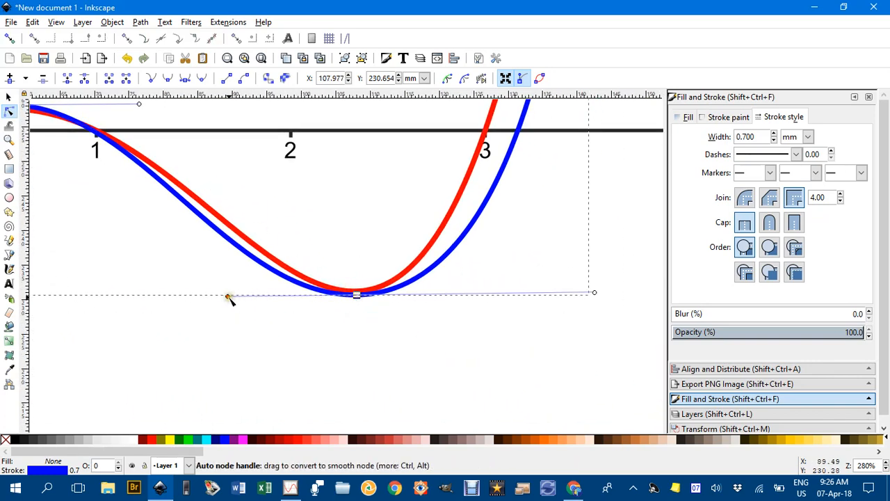
drag(228, 297, 267, 298)
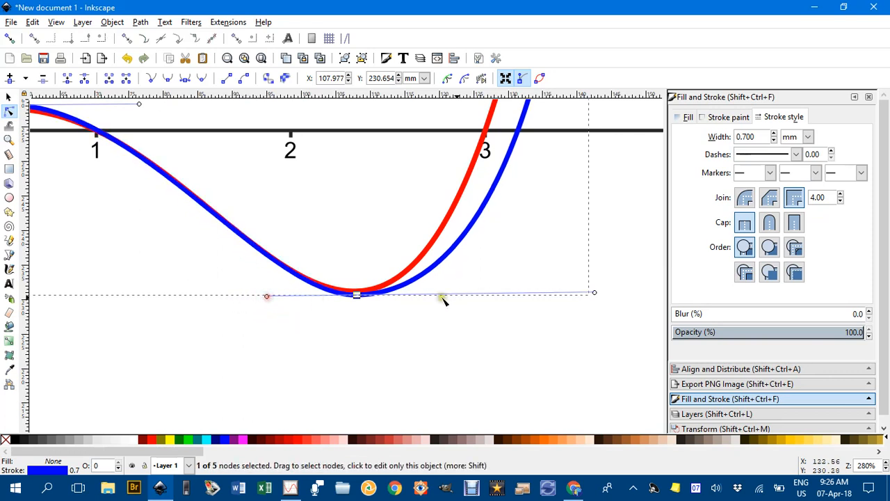
drag(593, 293, 503, 369)
Move the left minimum node to X 24.451, Y 249.803 mm, lengthening its left handle and shortening its right one to fit the red curve
scroll(505, 289, down, 3)
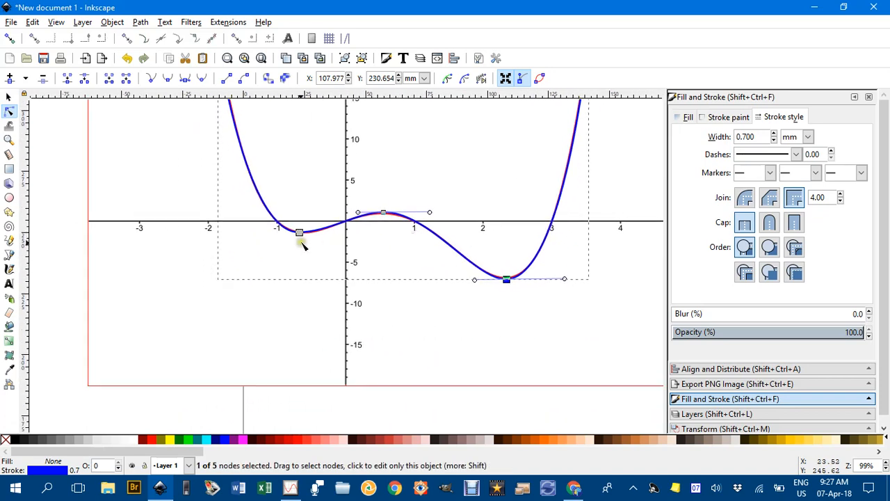
scroll(299, 237, up, 5)
scroll(312, 255, up, 2)
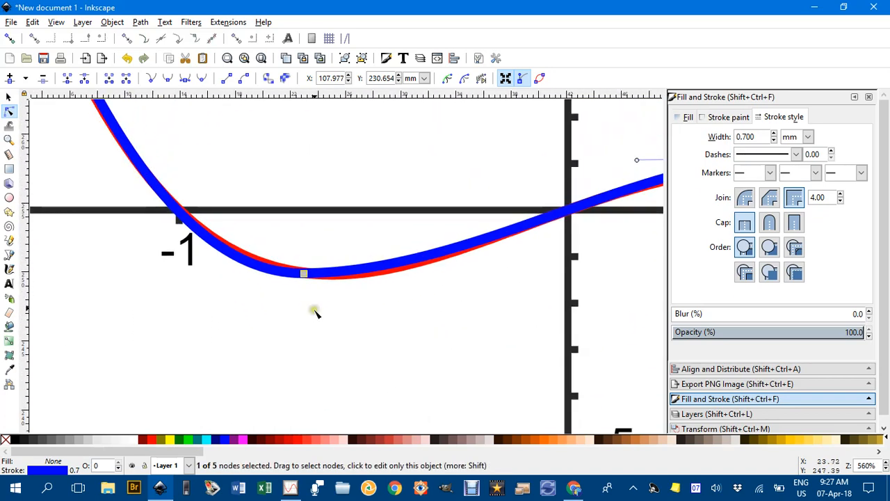
click(304, 273)
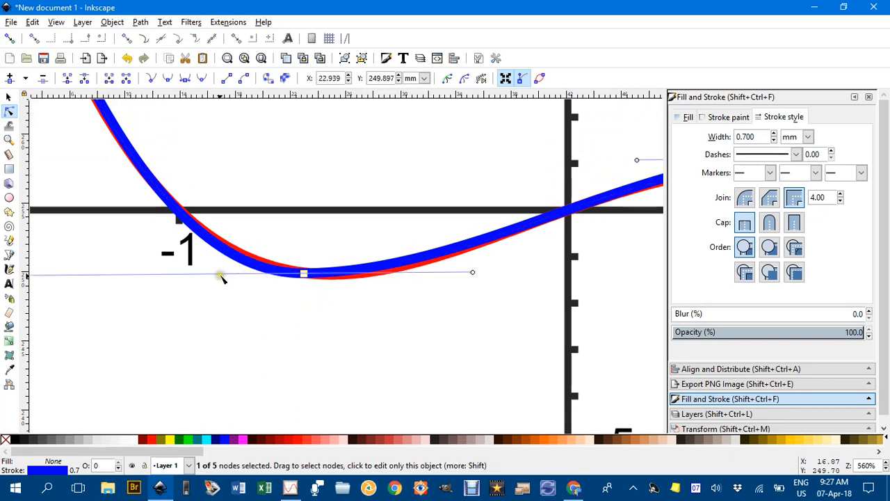
drag(234, 296, 332, 296)
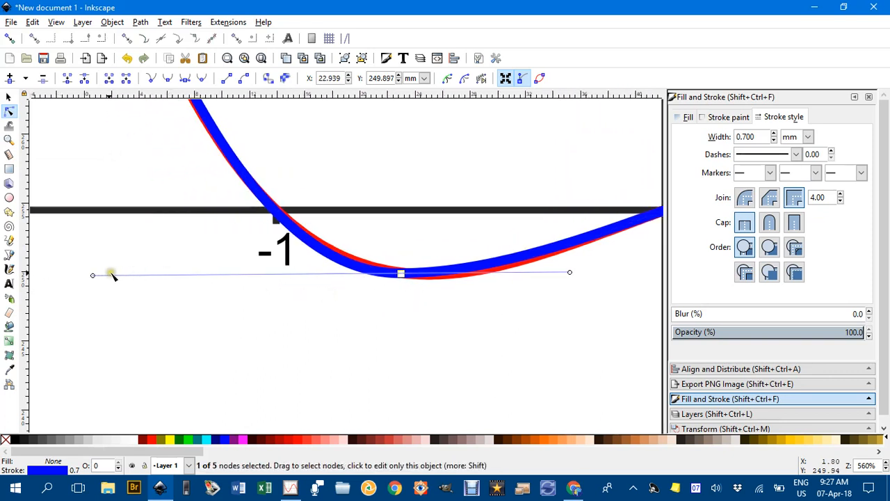
mouse_move(94, 277)
mouse_down()
mouse_move(104, 277)
mouse_move(89, 275)
mouse_up()
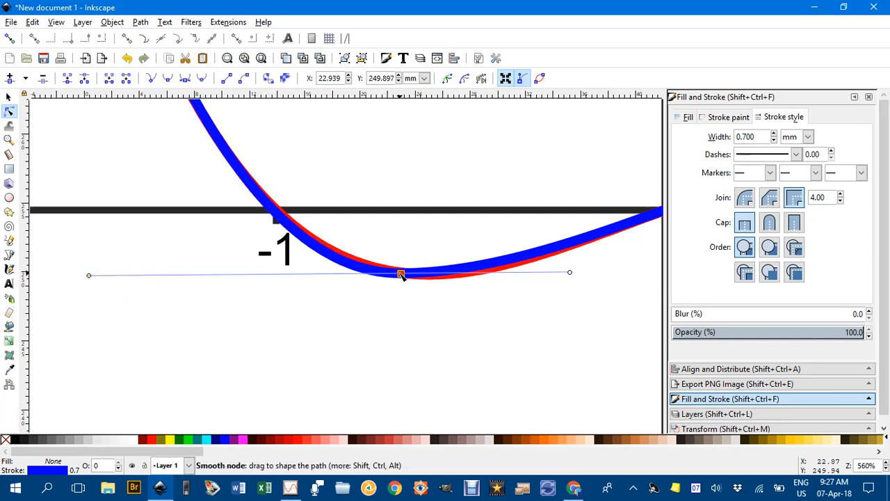
drag(400, 274, 422, 275)
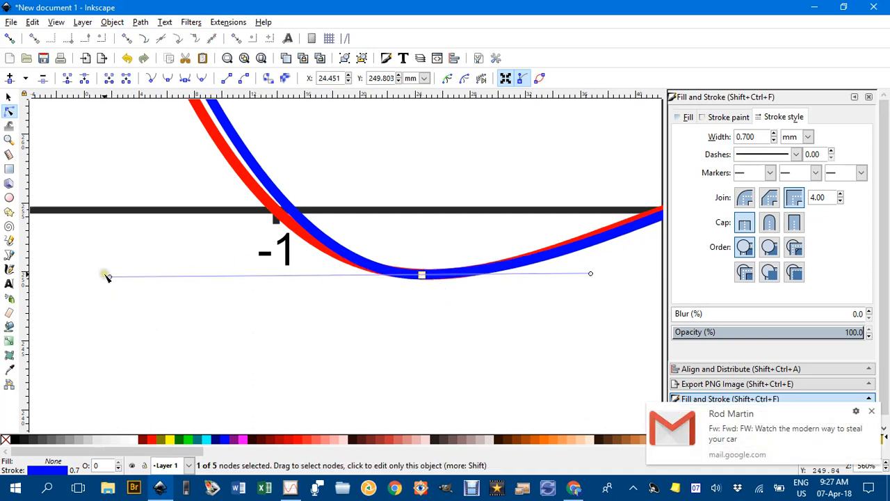
drag(106, 277, 65, 277)
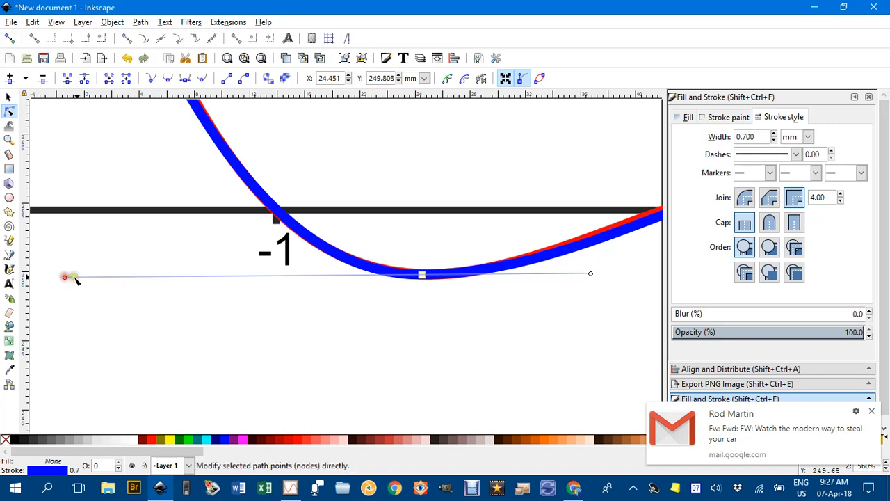
drag(586, 275, 564, 275)
Lower the local maximum node to X 57.510, Y 257.710 mm and lengthen both of its handles to match the red curve
key(Tab)
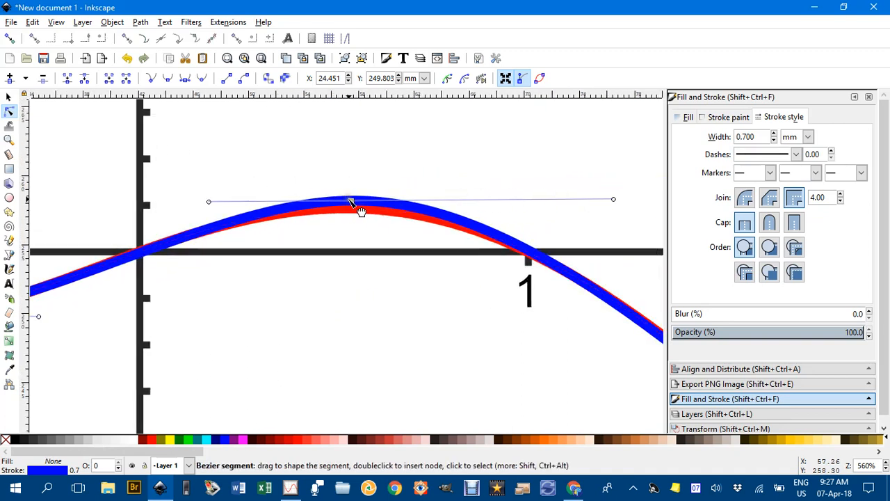
mouse_move(349, 199)
mouse_down()
mouse_move(353, 224)
mouse_move(352, 207)
mouse_up()
key(ctrl+z)
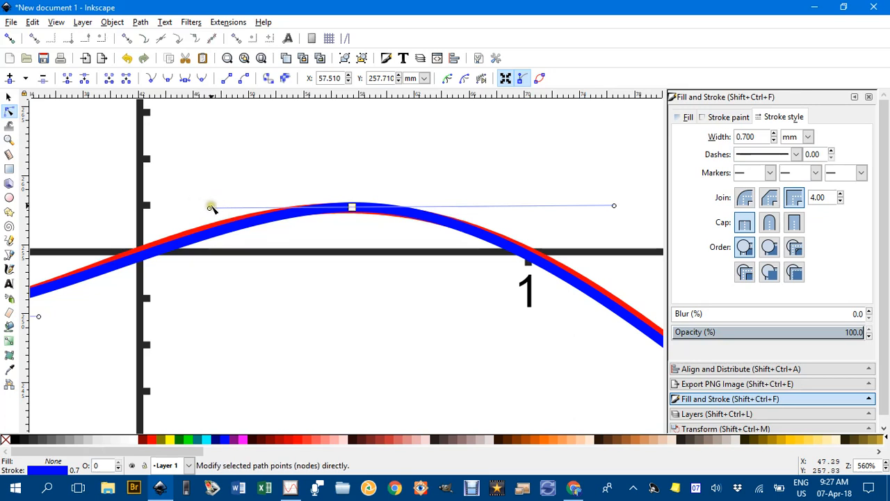
drag(210, 210, 183, 210)
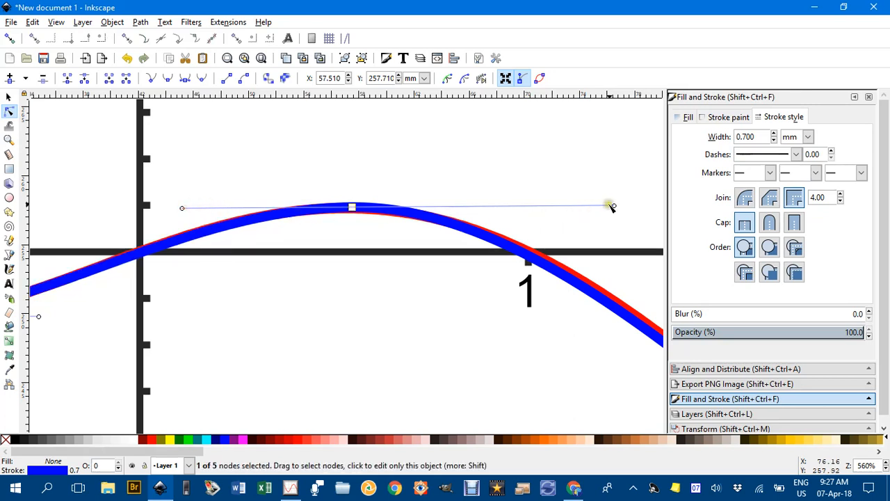
drag(613, 204, 634, 205)
Raise the right minimum node to X 107.930, Y 231.079 mm and slightly lengthen both of its handles along the red curve
drag(563, 245, 243, 149)
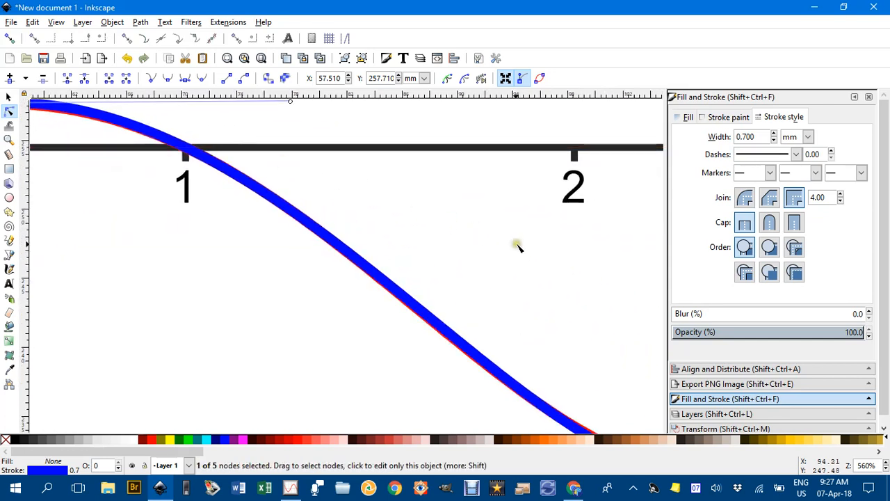
drag(519, 246, 272, 98)
drag(510, 277, 433, 248)
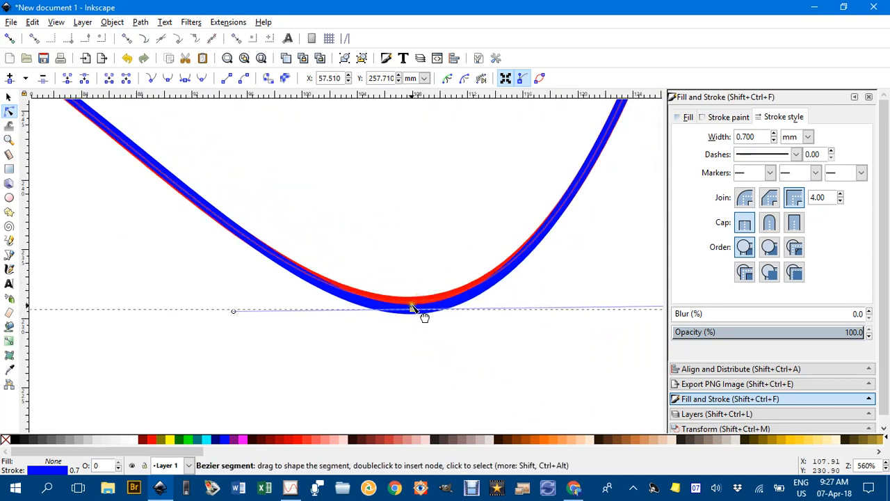
drag(412, 313, 412, 305)
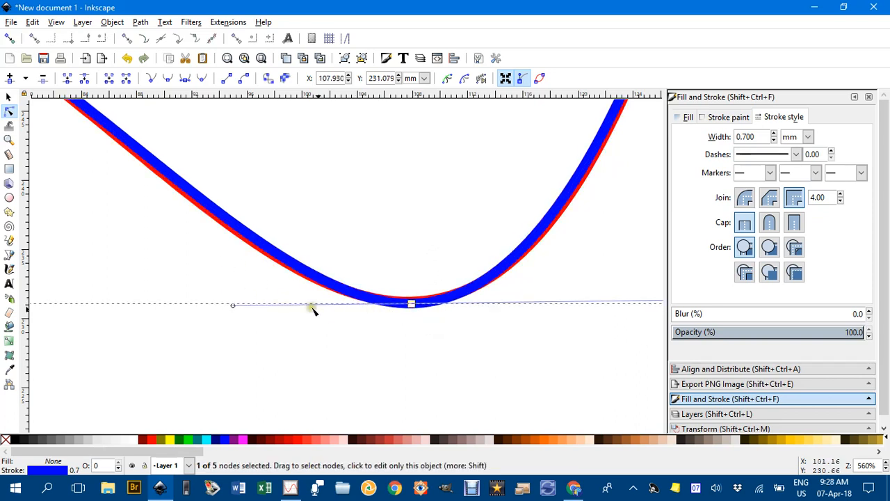
drag(313, 311, 411, 340)
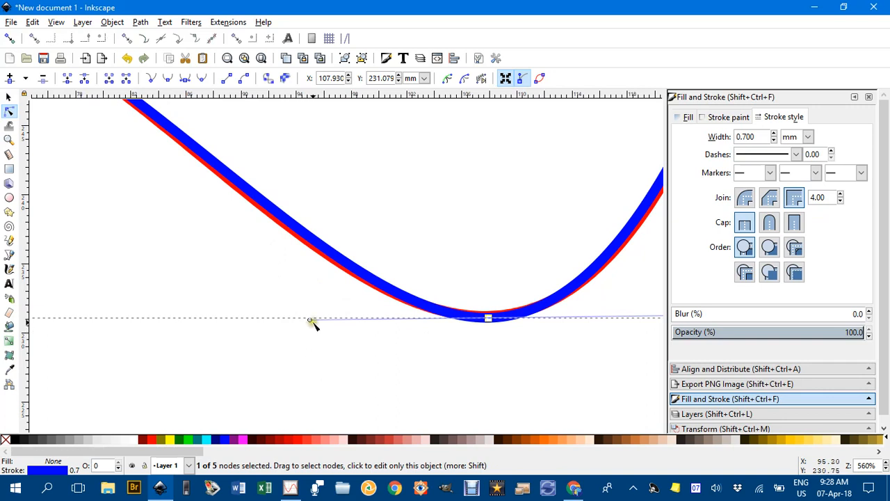
drag(310, 321, 294, 320)
scroll(490, 319, right, 8)
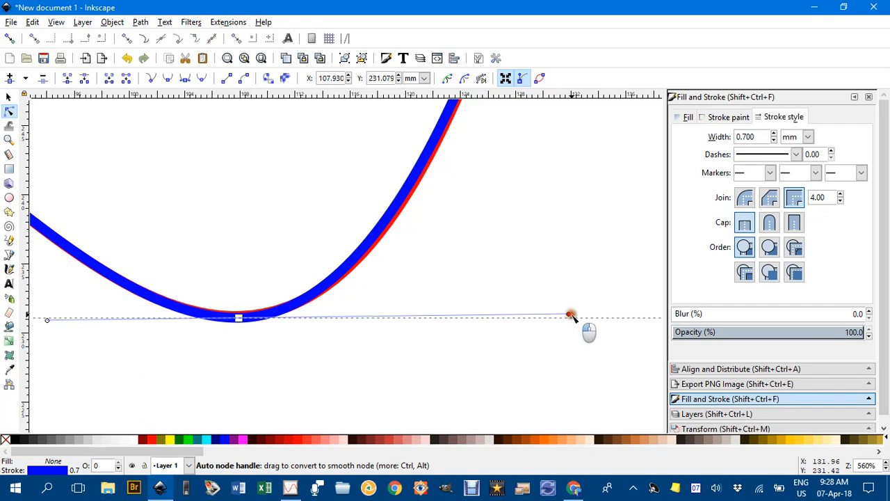
drag(570, 315, 578, 314)
Shorten the left minimum node's outer handle to about 25 mm, keeping it horizontal at 180°
scroll(471, 302, down, 5)
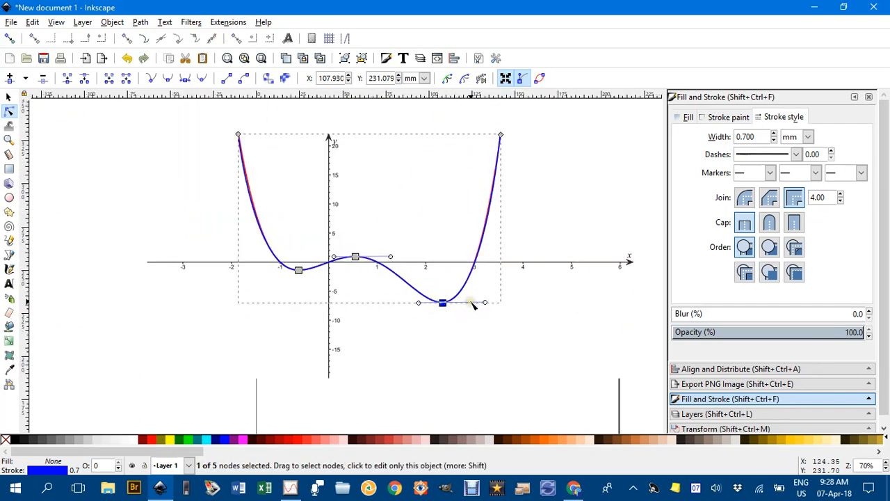
scroll(278, 202, up, 1)
scroll(278, 212, up, 1)
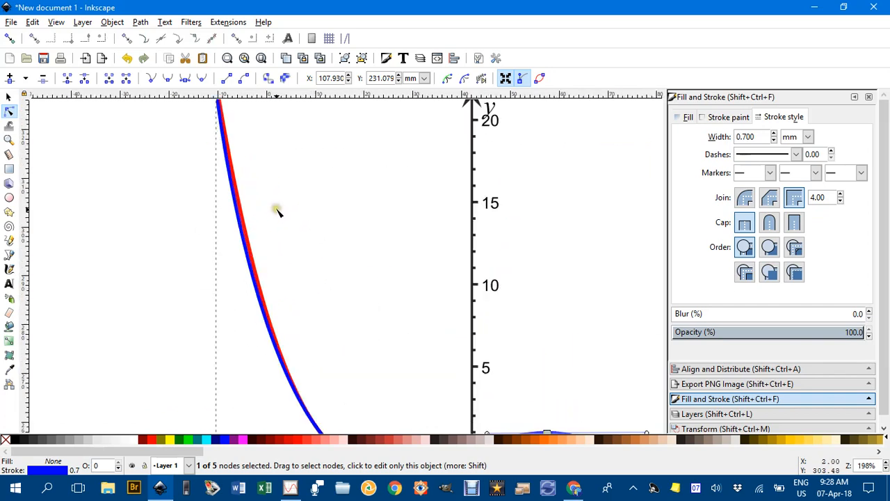
scroll(277, 217, down, 2)
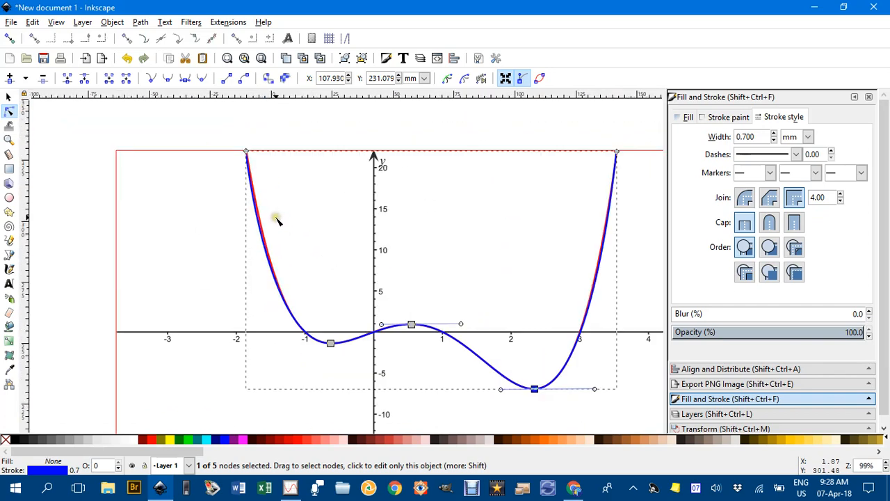
click(331, 344)
drag(269, 344, 270, 344)
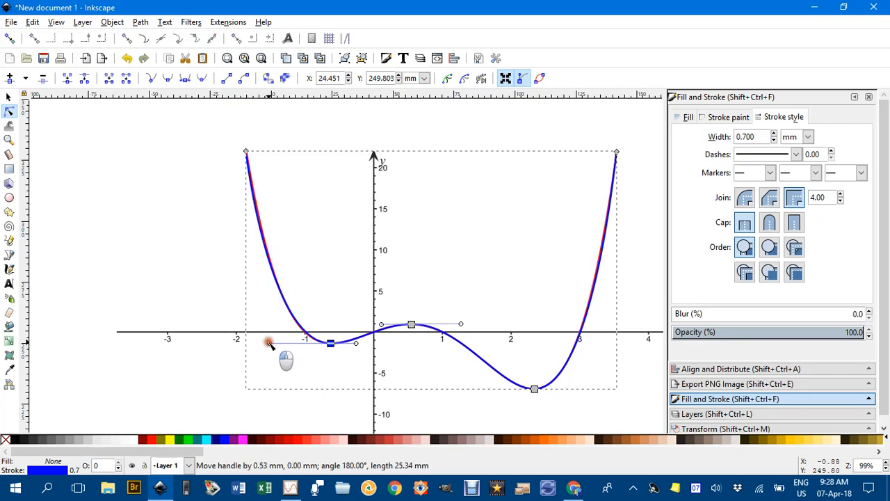
Nudge the blue path's upper left end node slightly right toward the red curve
scroll(249, 153, up, 1)
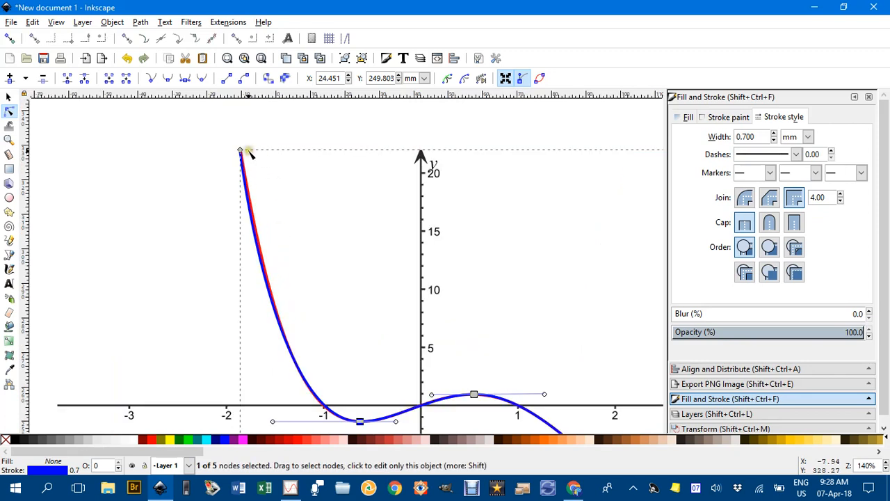
click(240, 151)
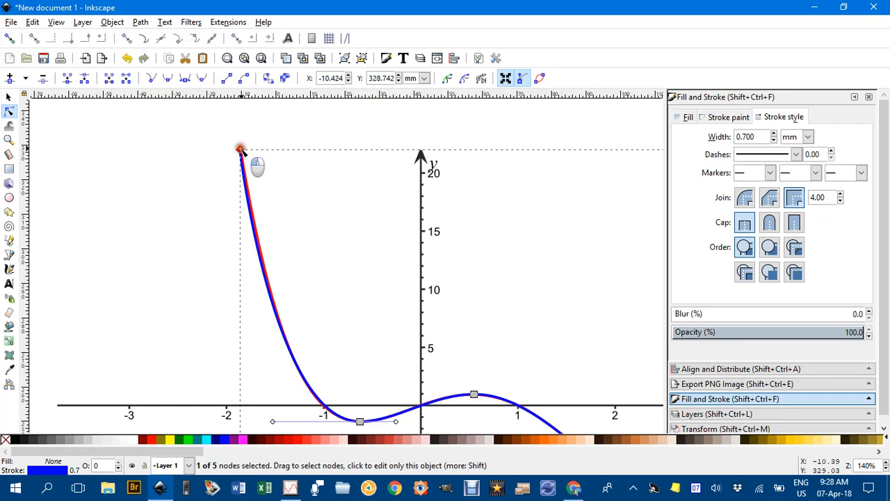
drag(240, 151, 244, 152)
Extend the selection to all nodes except the right end and shift them slightly up and left to X 48.470, Y 279.910 mm
scroll(243, 152, up, 3)
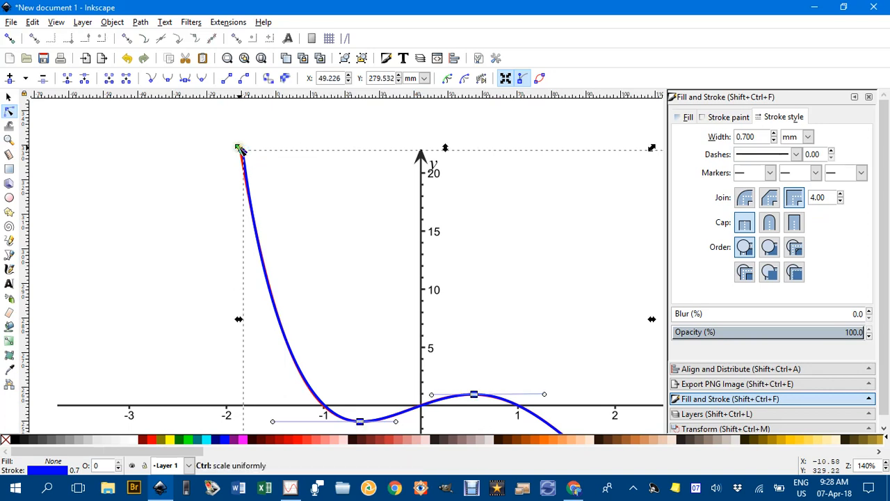
click(243, 152)
drag(241, 151, 238, 149)
click(237, 149)
Shorten the left minimum node's outer handle slightly so the blue path's left arm fits the red curve
scroll(355, 342, down, 3)
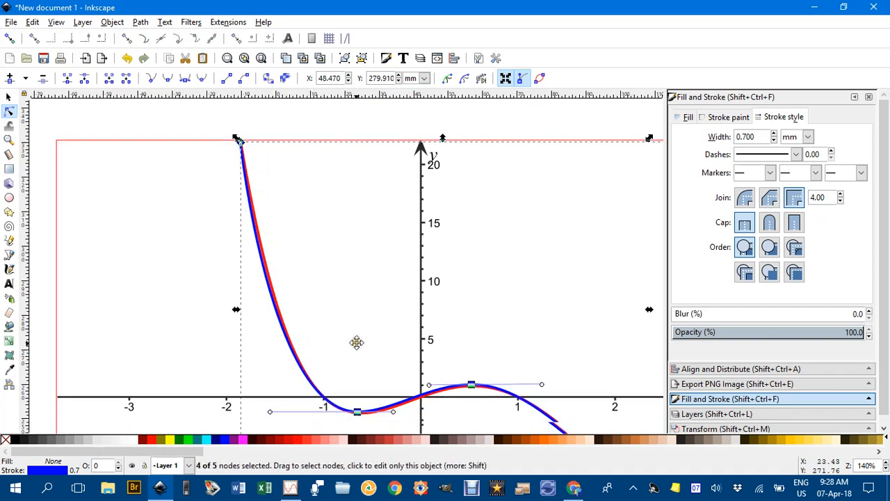
drag(271, 345, 278, 341)
scroll(405, 286, down, 2)
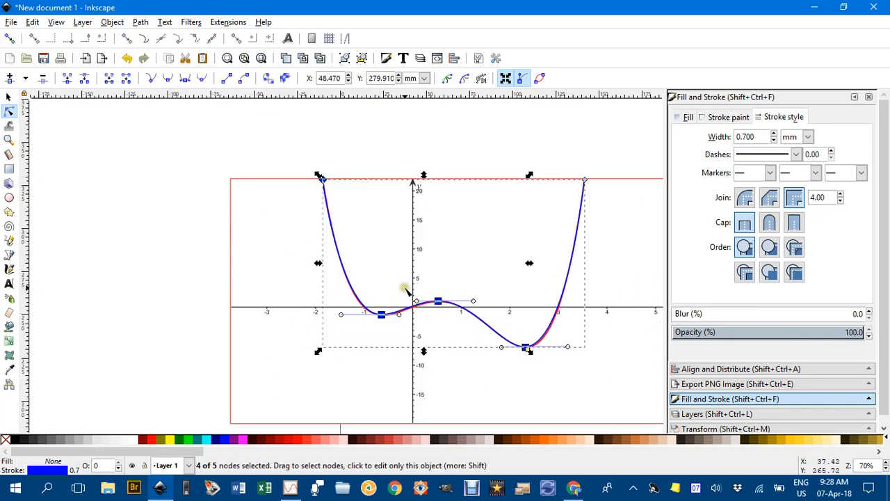
drag(605, 295, 520, 269)
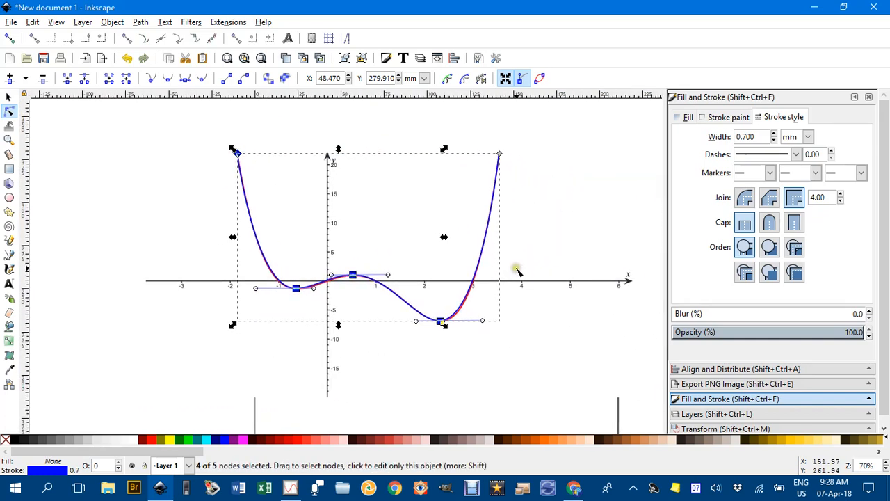
Lengthen the right minimum node's outer handle slightly so the blue path's right arm follows the red curve more closely
scroll(480, 322, up, 2)
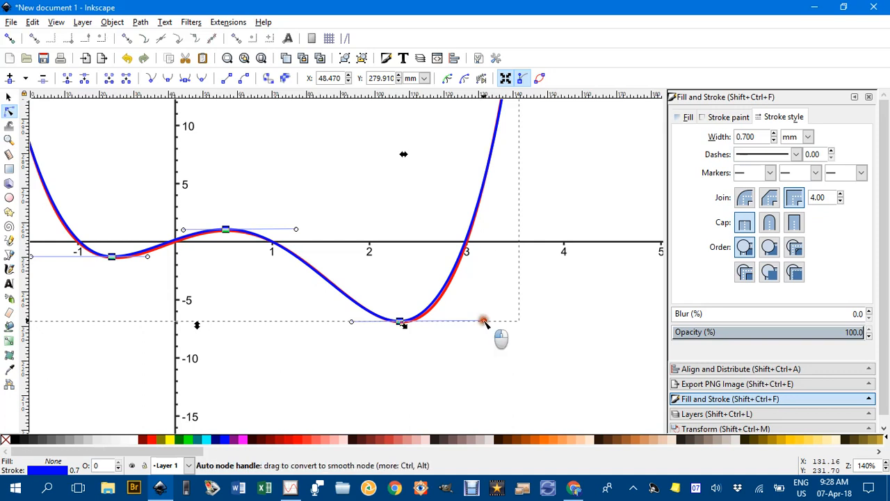
drag(483, 321, 488, 322)
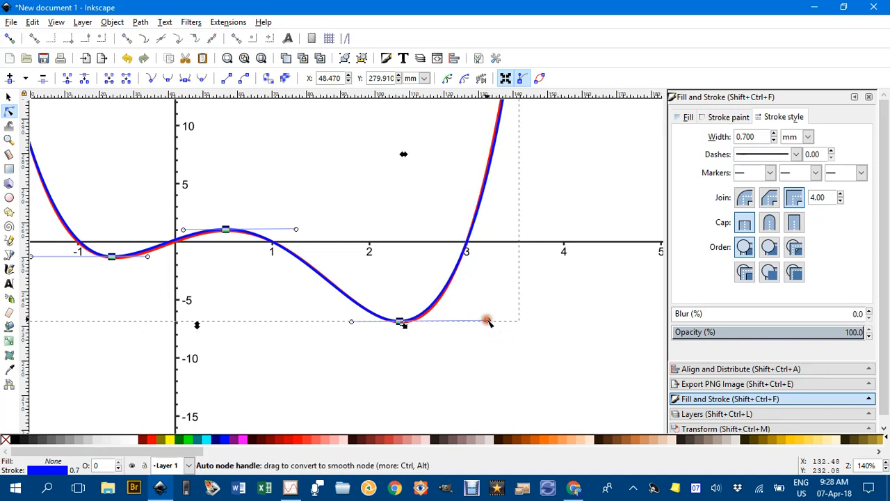
scroll(341, 267, down, 2)
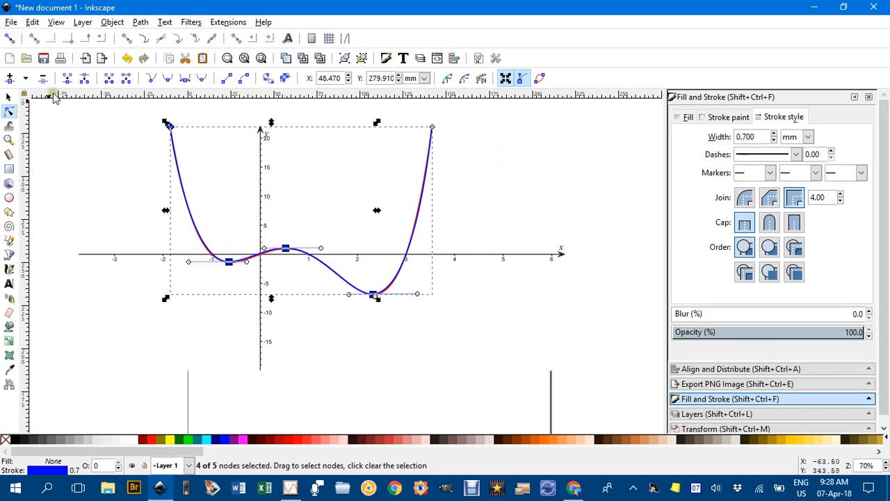
Move the blue path off the graph, down and to the left, and delete the original red curve
click(9, 96)
click(262, 196)
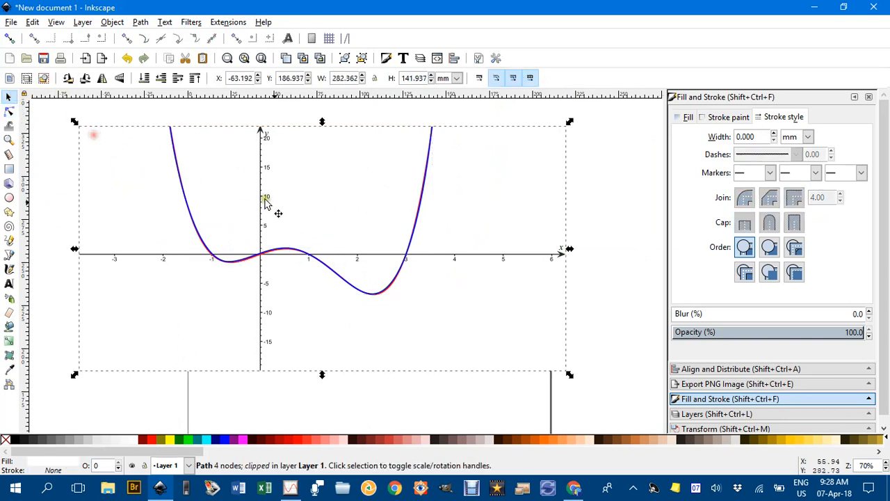
click(502, 254)
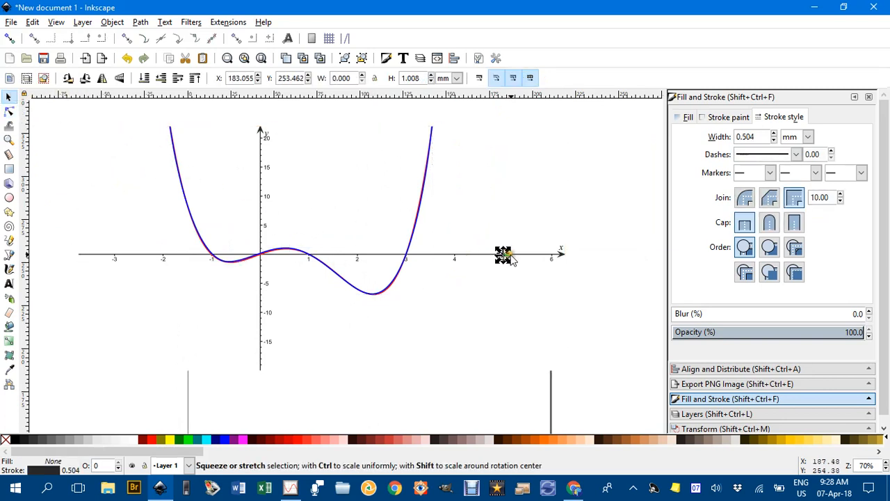
drag(415, 228, 146, 327)
click(383, 290)
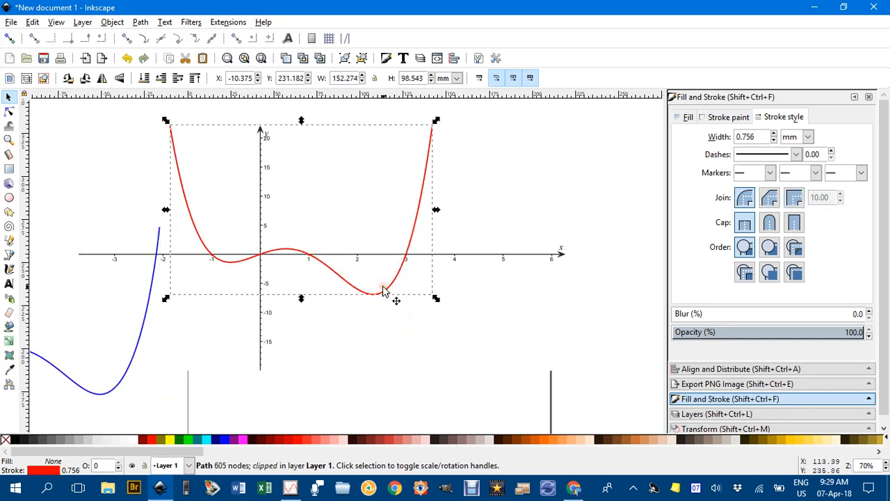
key(Delete)
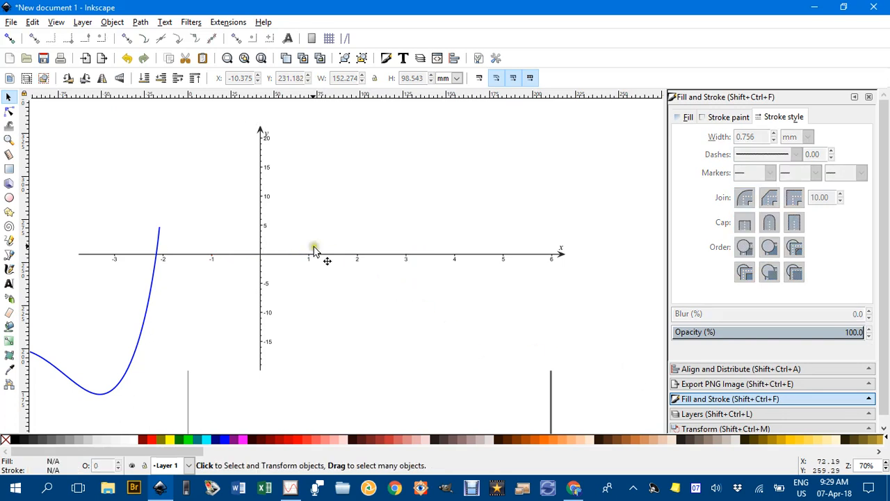
Delete the remaining axes with their labels and move the blue path onto the page at about X 36.6, Y 182.3 mm
drag(45, 110, 618, 394)
key(Delete)
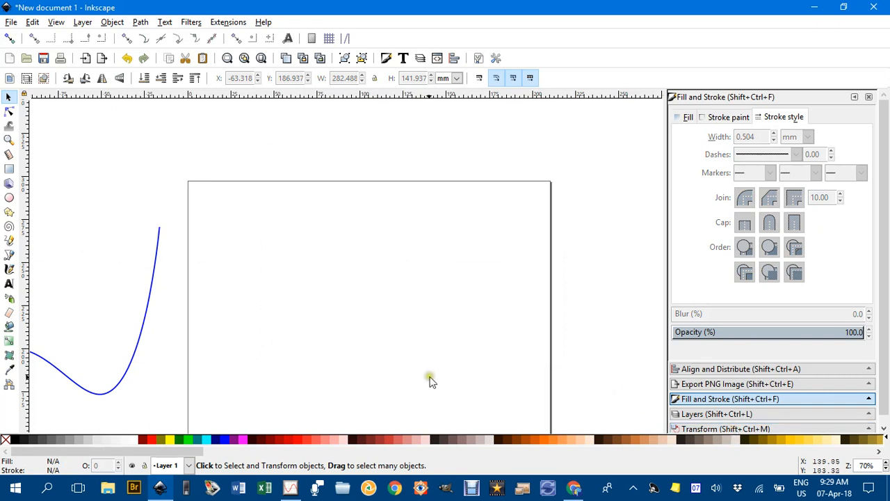
drag(144, 306, 498, 287)
click(525, 345)
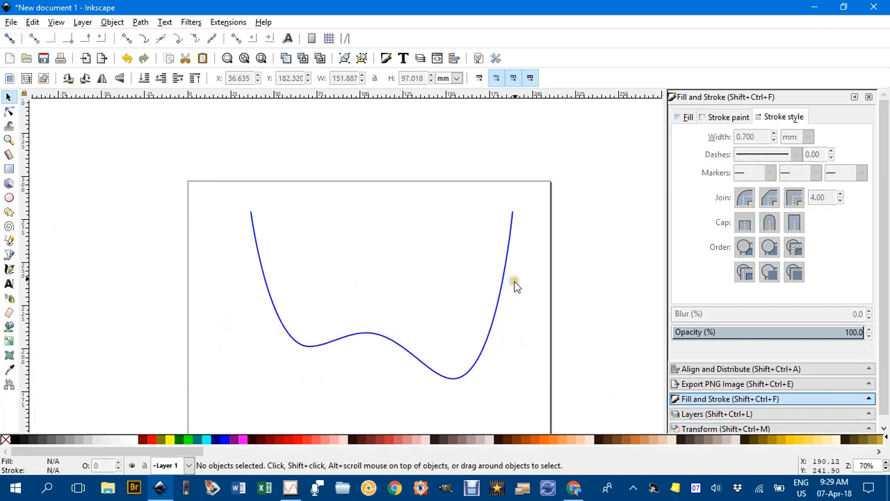
Examine the stroke of the blue path's right arm at very high magnification to check its smoothness
ctrl+scroll(505, 262, up, 15)
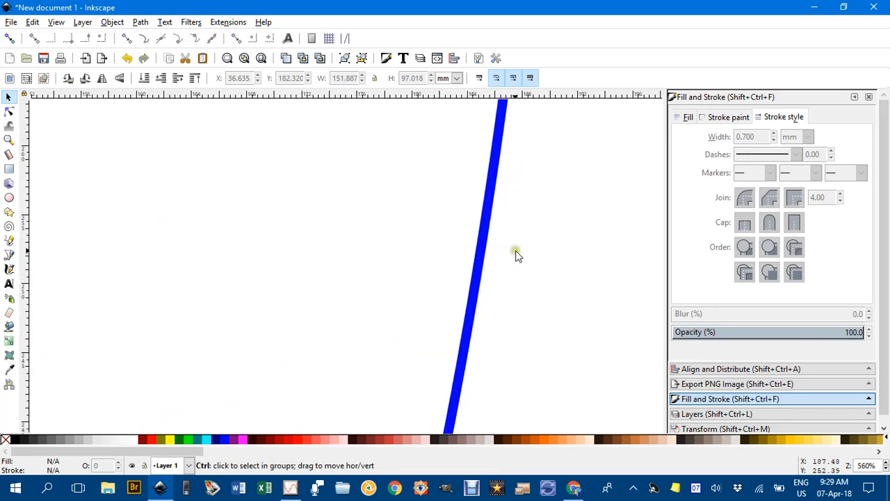
ctrl+scroll(438, 264, up, 3)
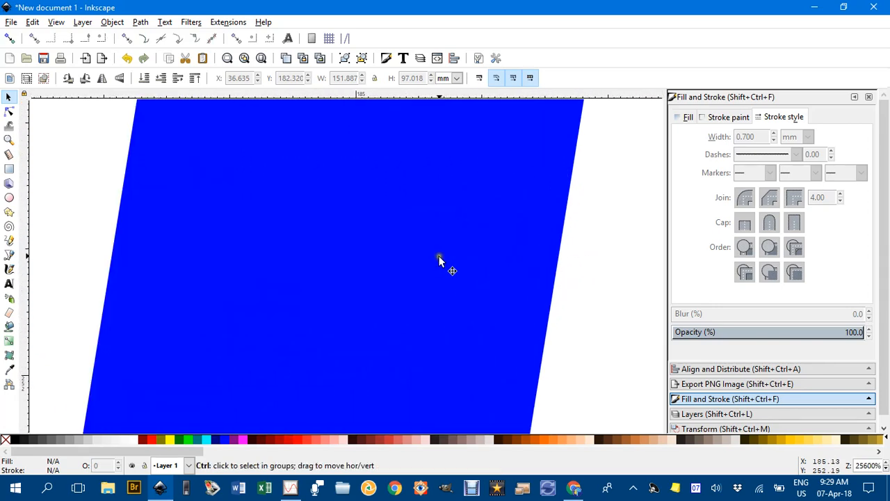
ctrl+scroll(442, 255, down, 11)
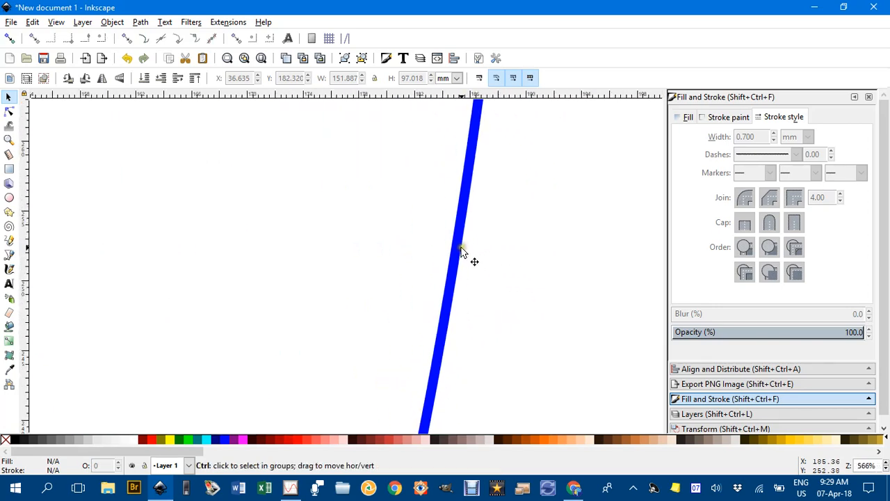
ctrl+scroll(461, 254, down, 7)
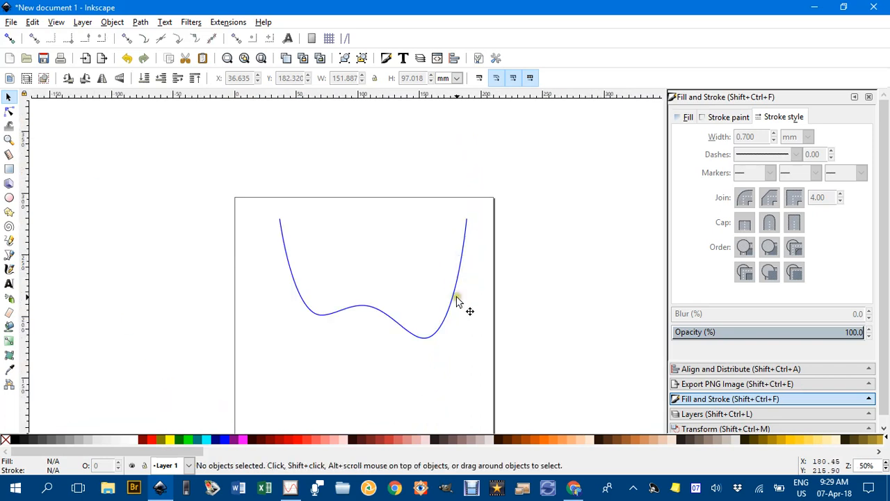
Shift the blue path left to about X 27.1 mm and open it for node editing
mouse_move(457, 297)
mouse_down()
mouse_move(411, 278)
mouse_move(425, 281)
mouse_up()
click(504, 269)
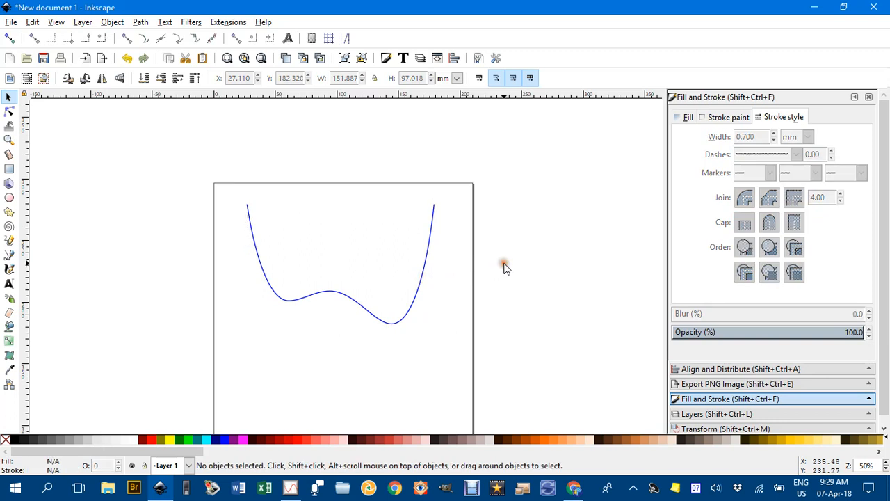
click(356, 307)
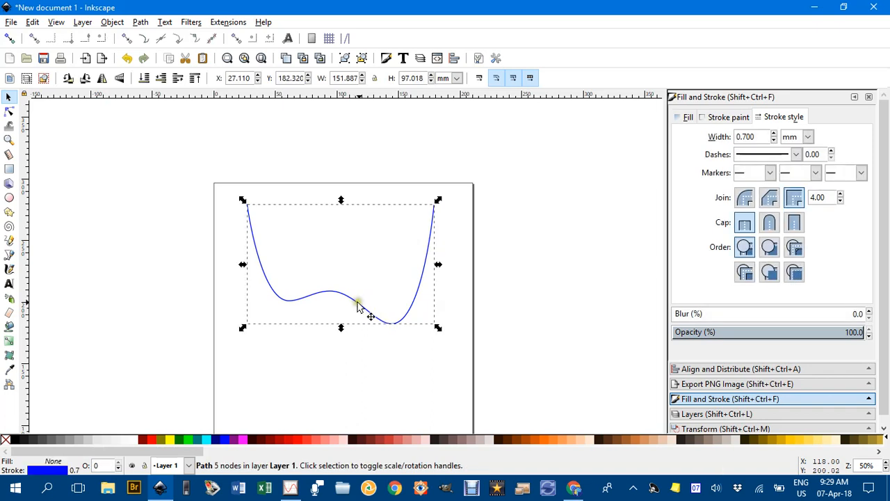
double_click(370, 305)
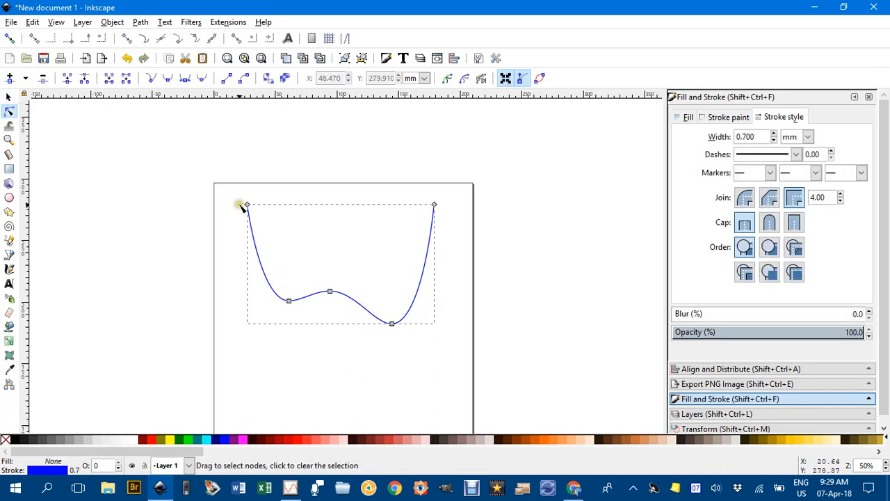